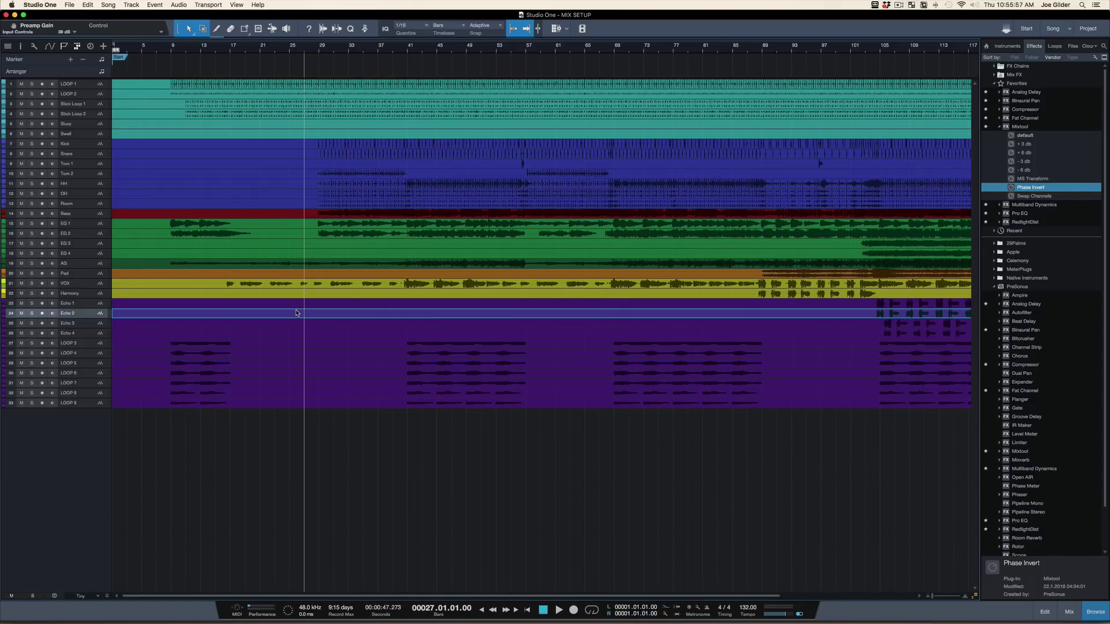
Select the seven drum tracks from Kick to Room and enlarge them so they fill the arrangement view.
click(92, 147)
shift+click(89, 203)
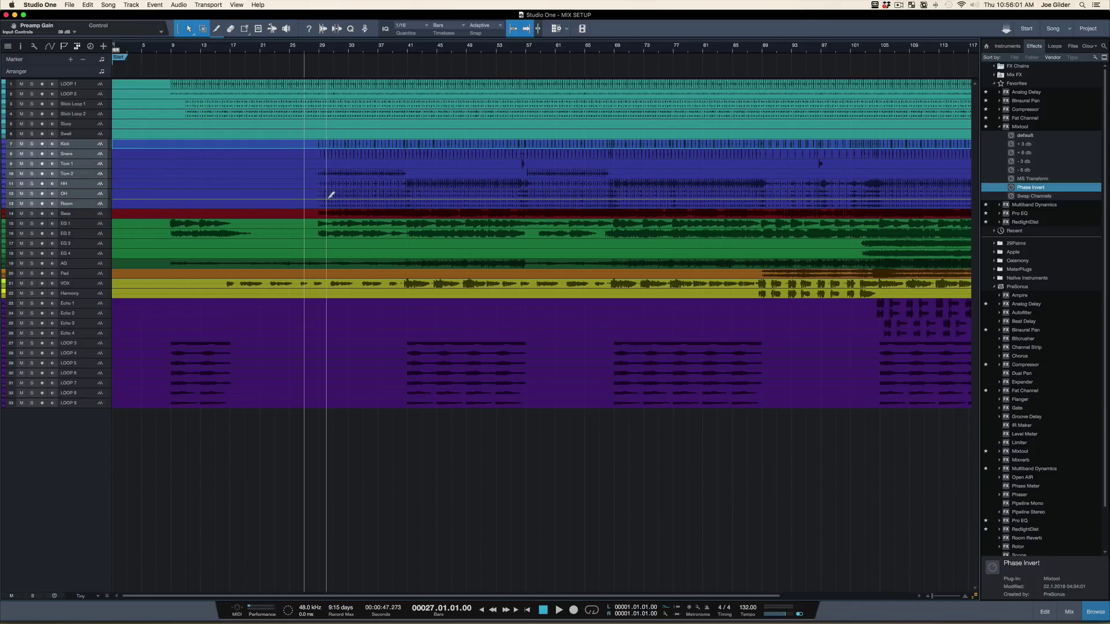
key(z)
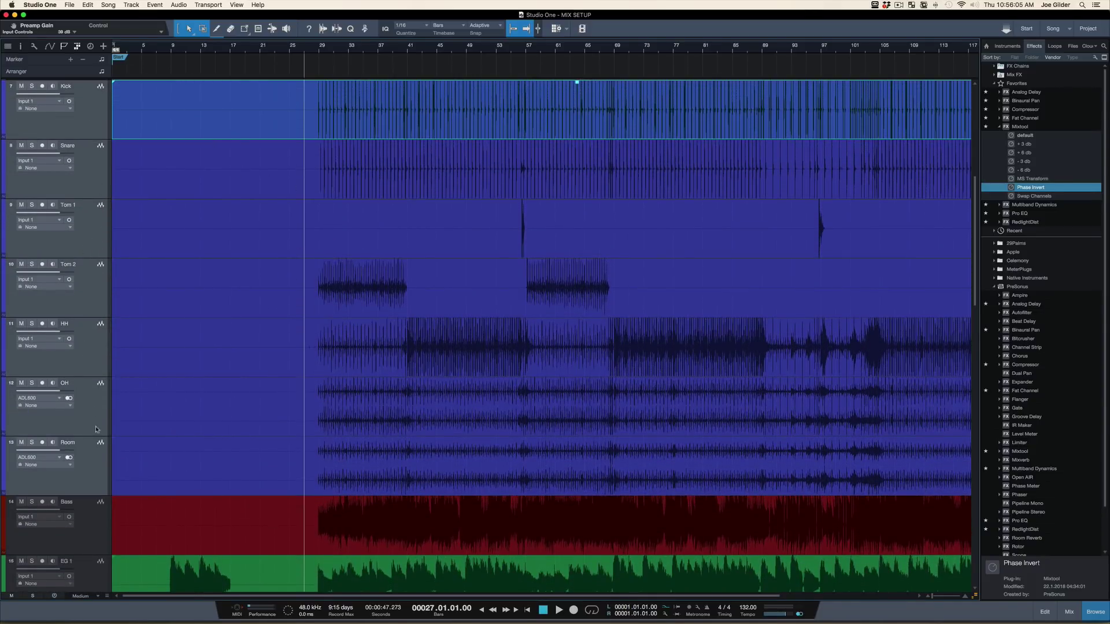
scroll(317, 378, up, 1)
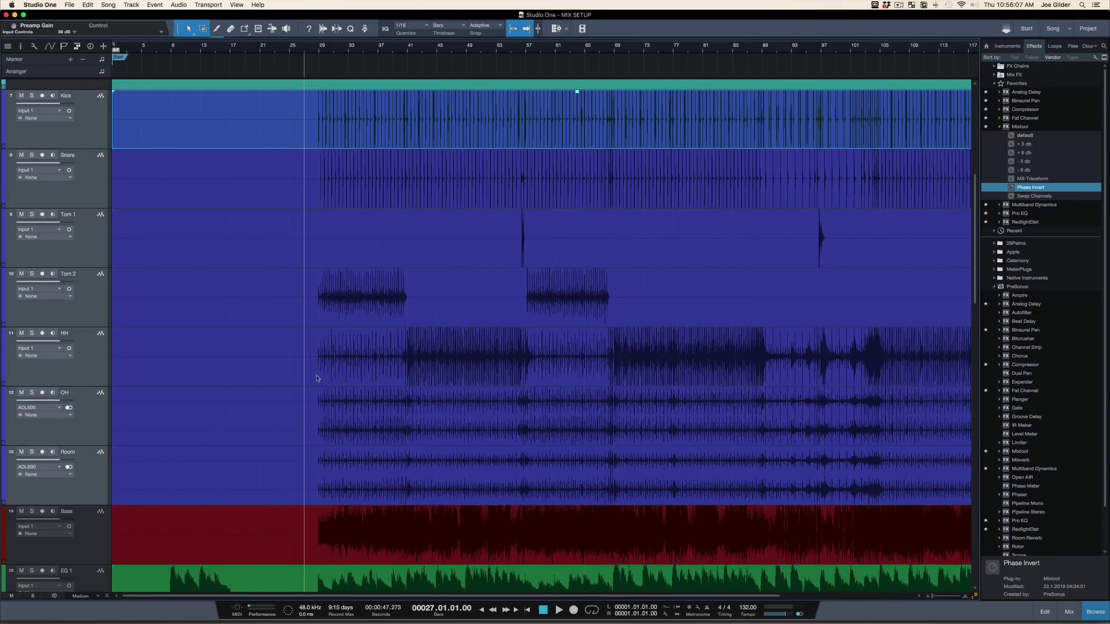
Examine the individual drum tracks, comparing the Kick with the Snare, toms and OH.
click(414, 251)
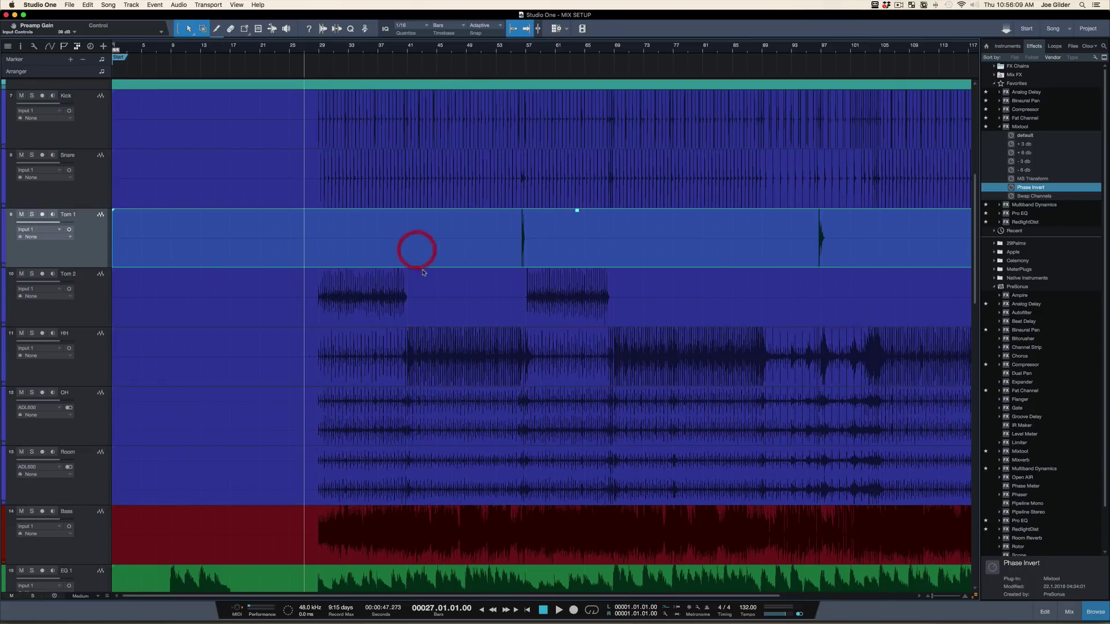
shift+click(434, 307)
click(92, 130)
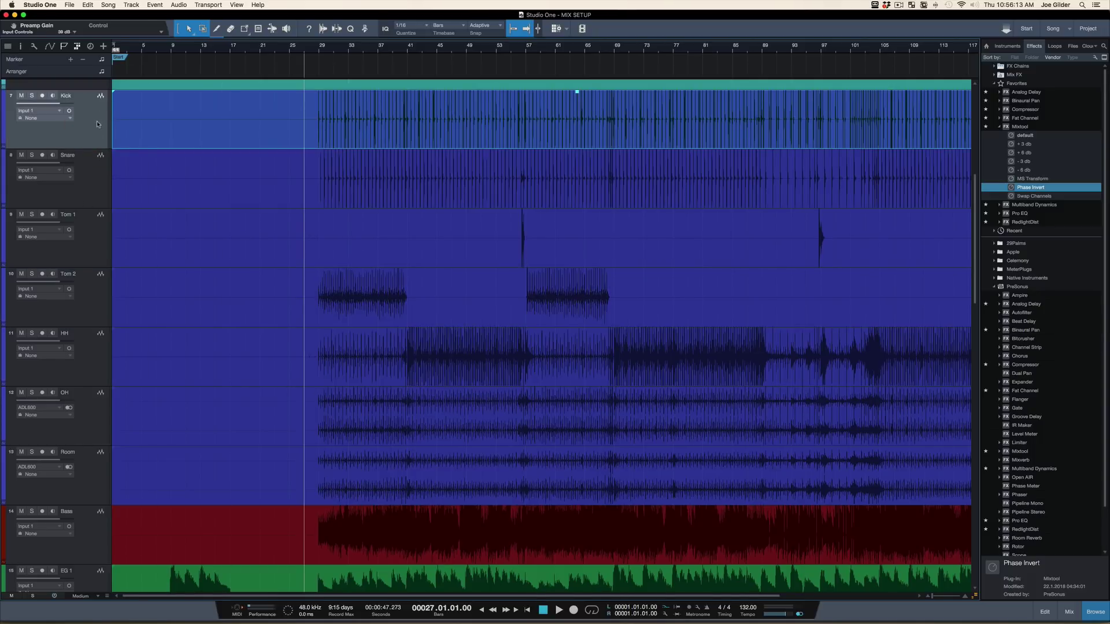
shift+click(92, 189)
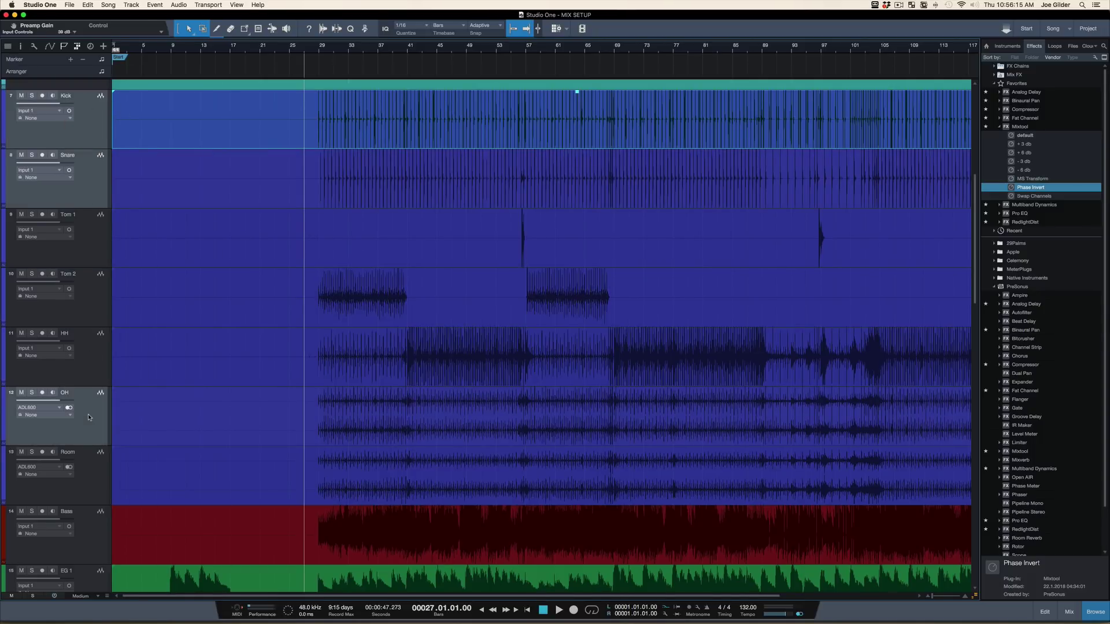
click(88, 131)
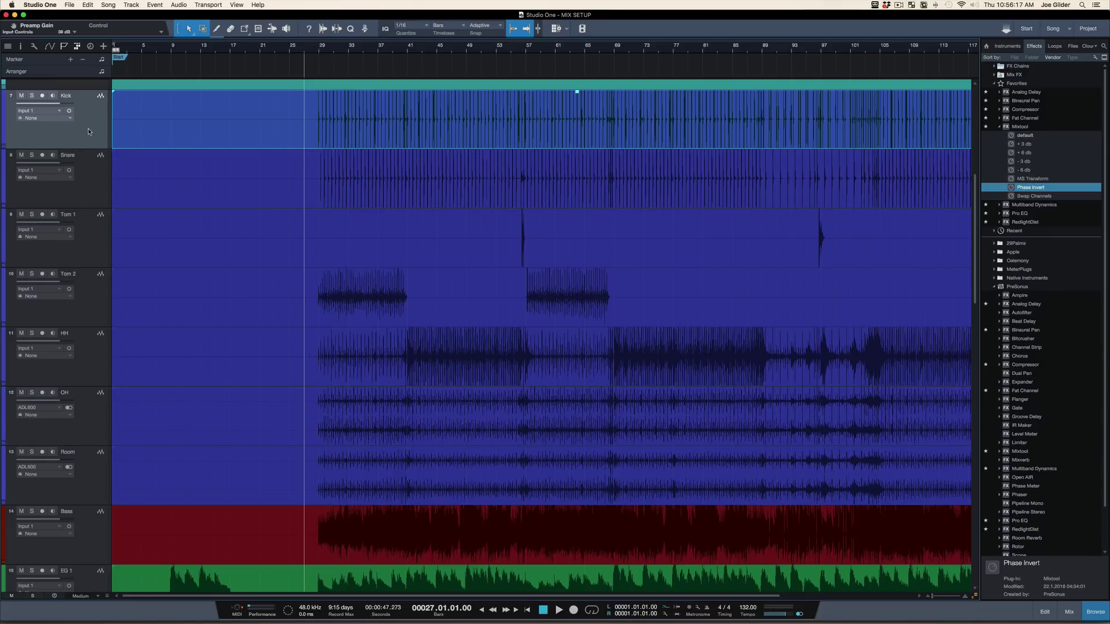
click(90, 182)
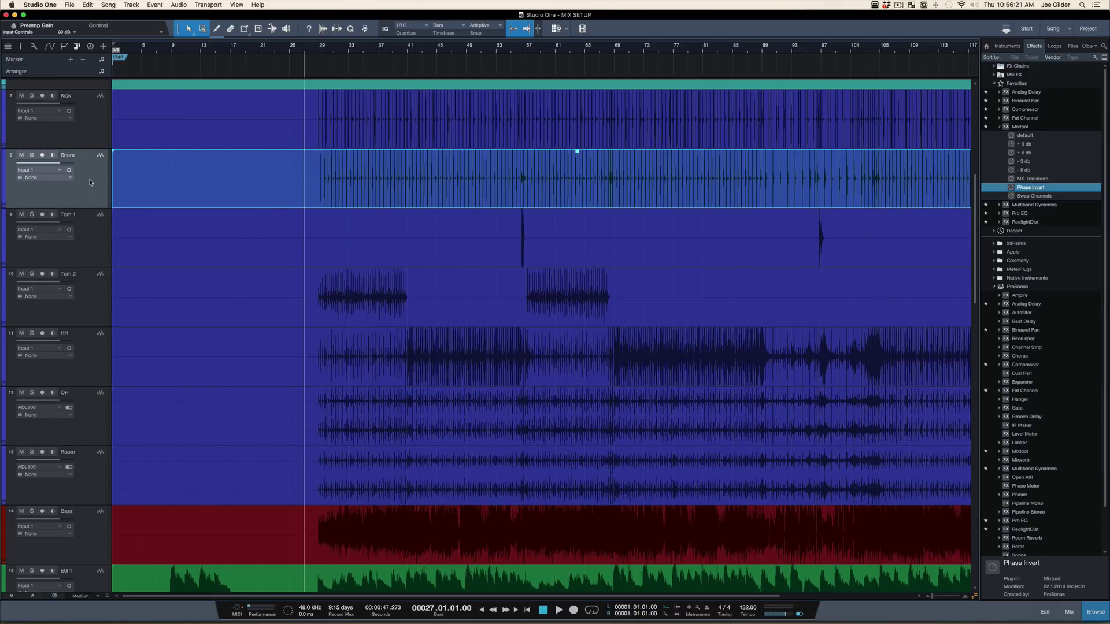
click(101, 123)
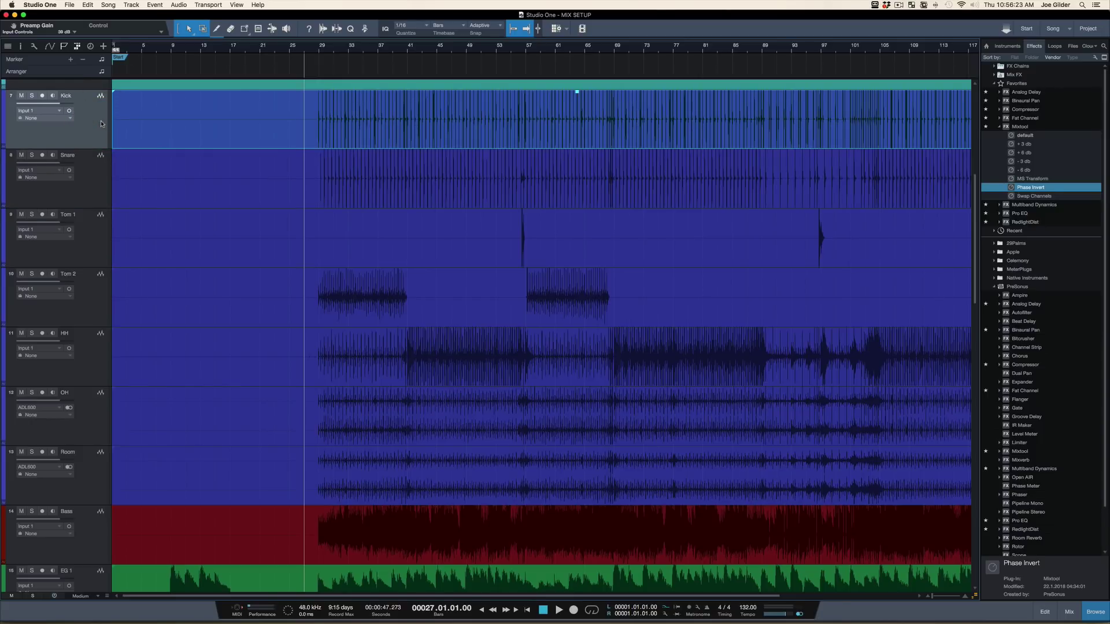
click(95, 177)
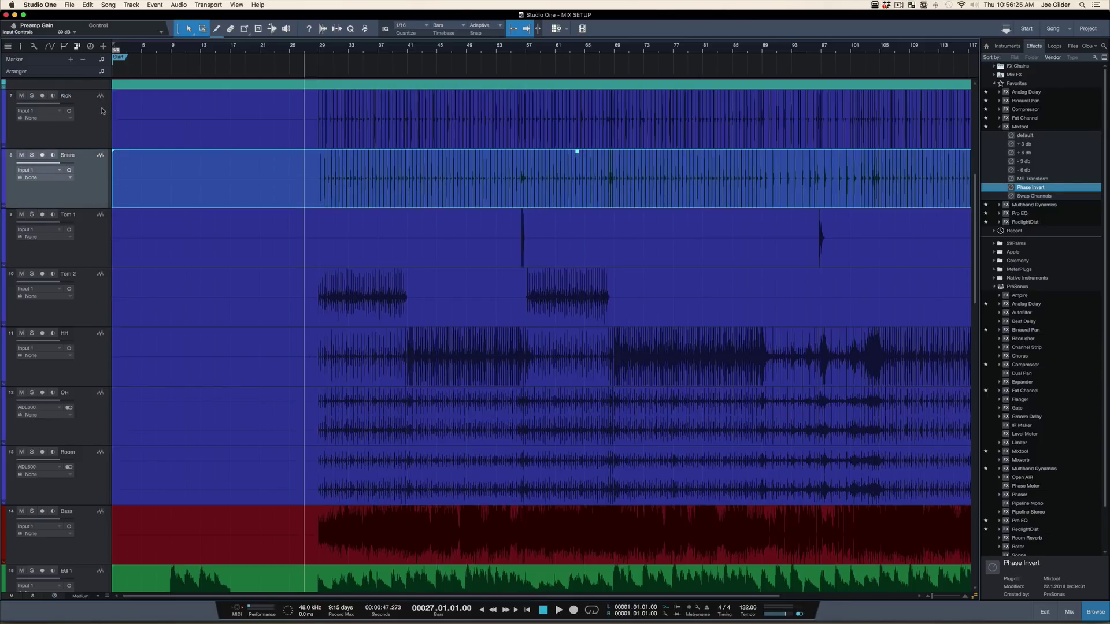
click(100, 113)
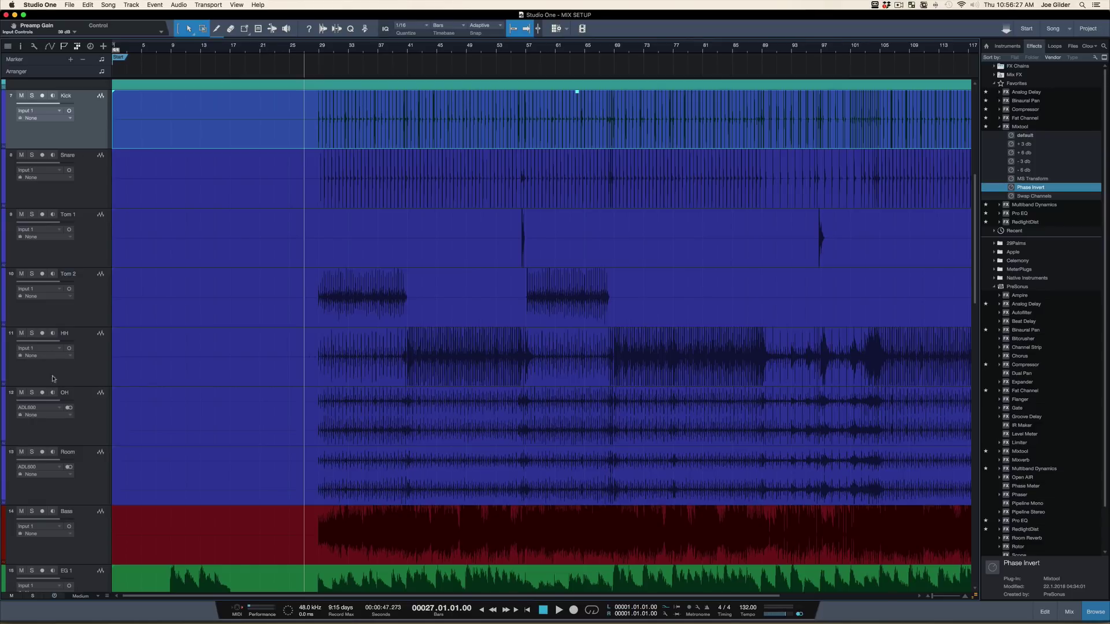
click(96, 406)
click(104, 113)
Solo all drum tracks from Kick to Room and audition them together.
key(space)
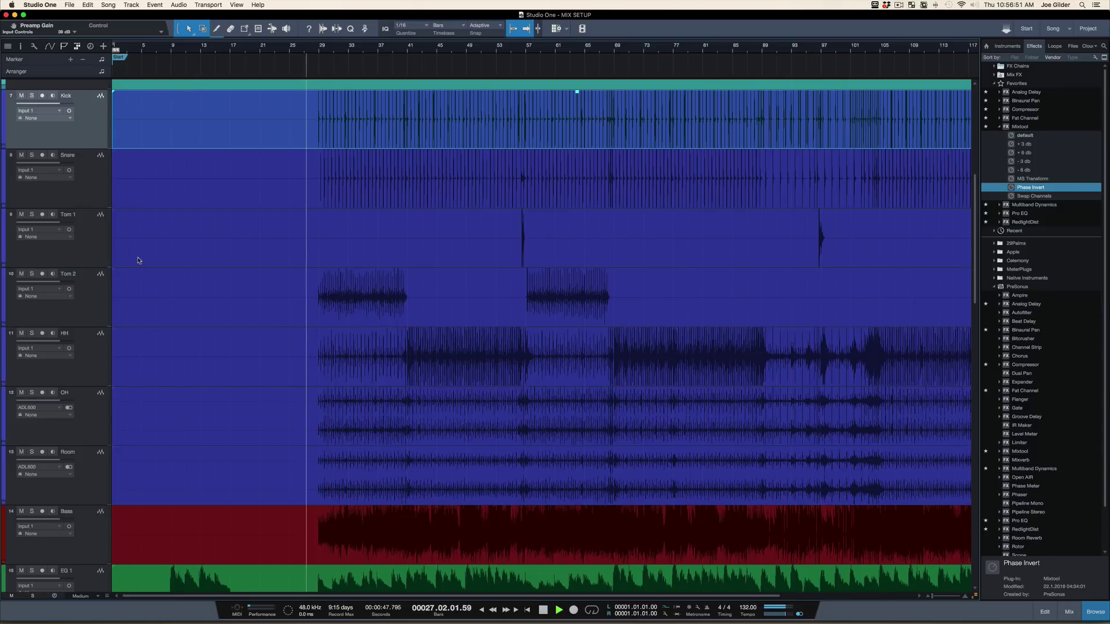
shift+click(85, 458)
key(s)
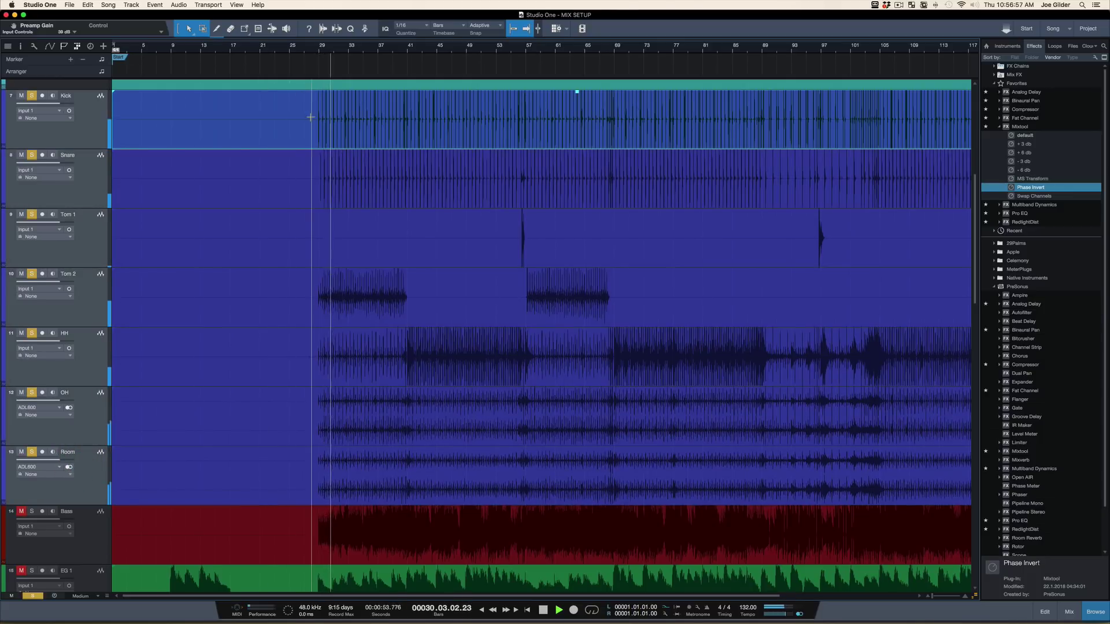
key(space)
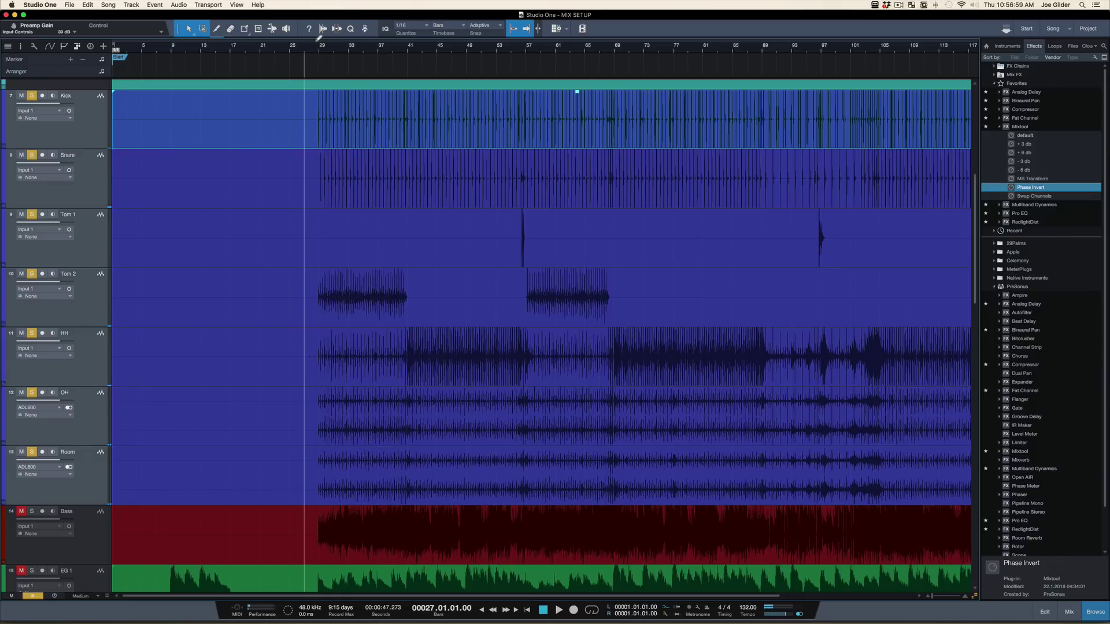
Set the playback position to beat 4 of bar 28, just before the drums come in.
drag(319, 48, 319, 67)
key(space)
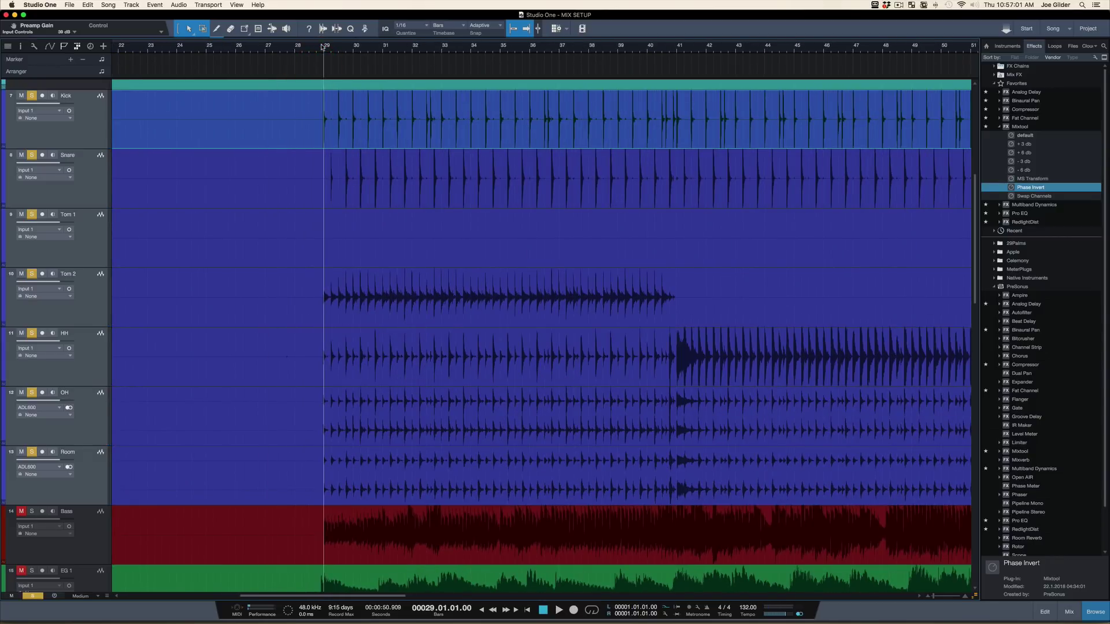
key(space)
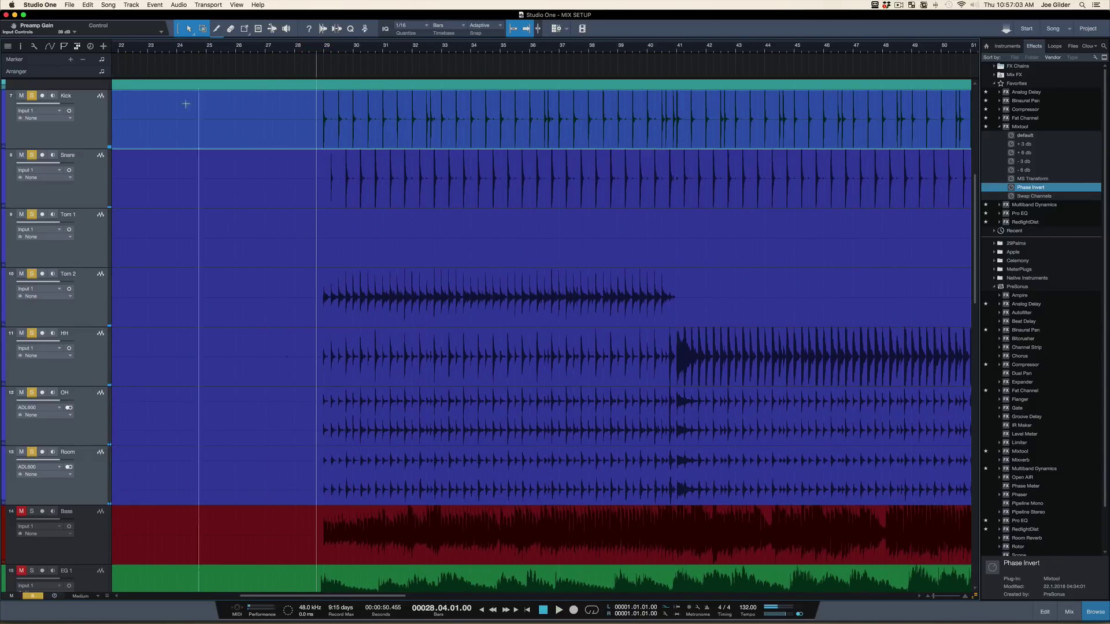
Clear the solos on the drum tracks, solo only the Kick track and audition it.
key(shift+s)
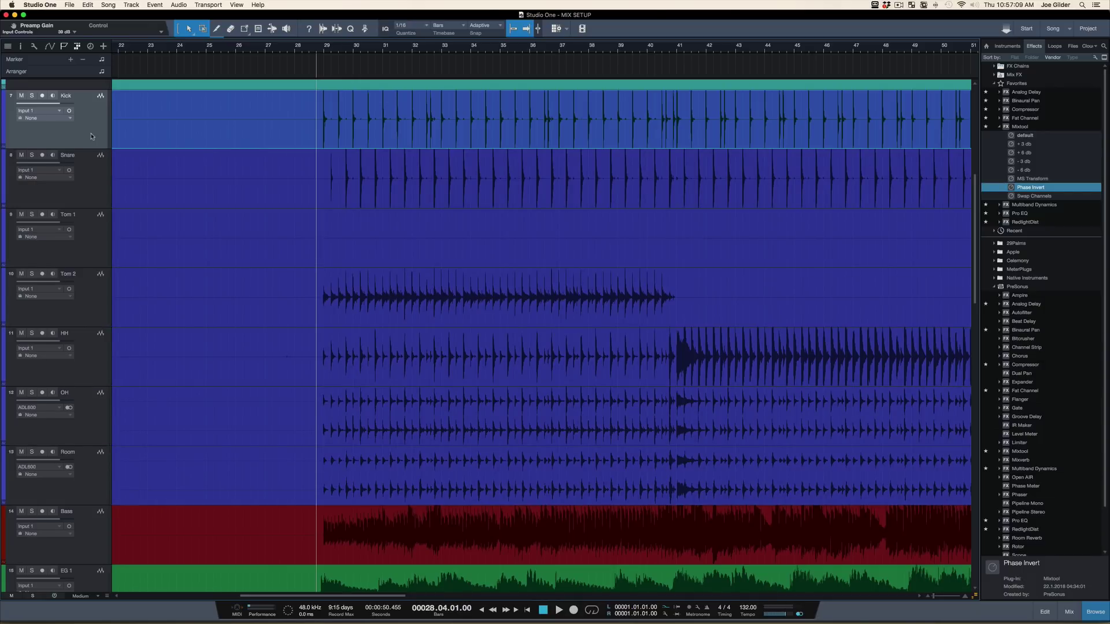
key(s)
key(space)
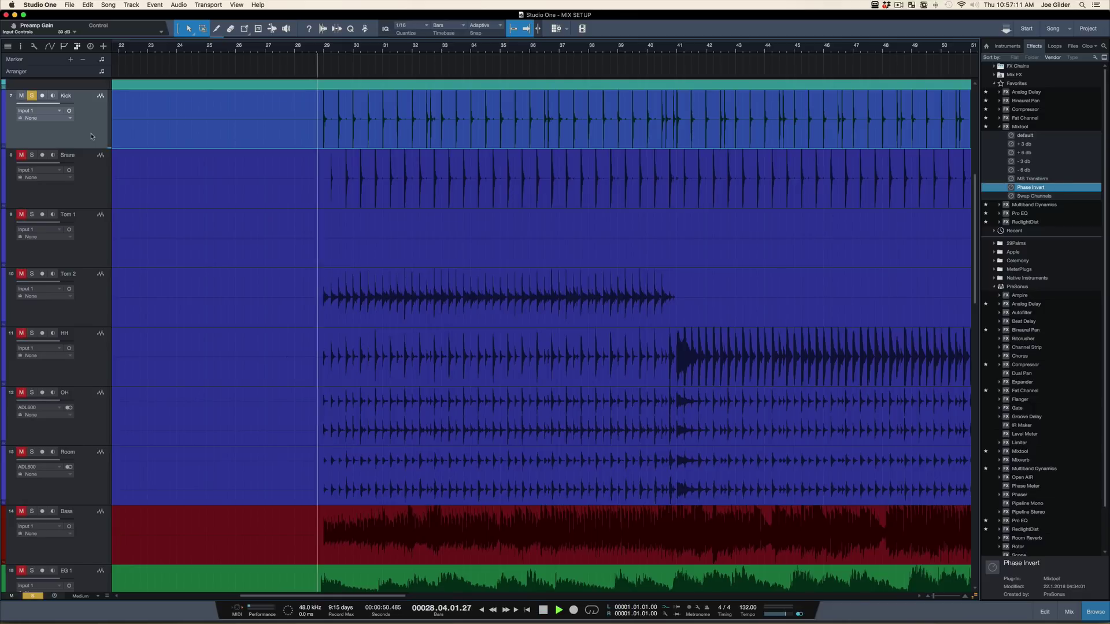
key(space)
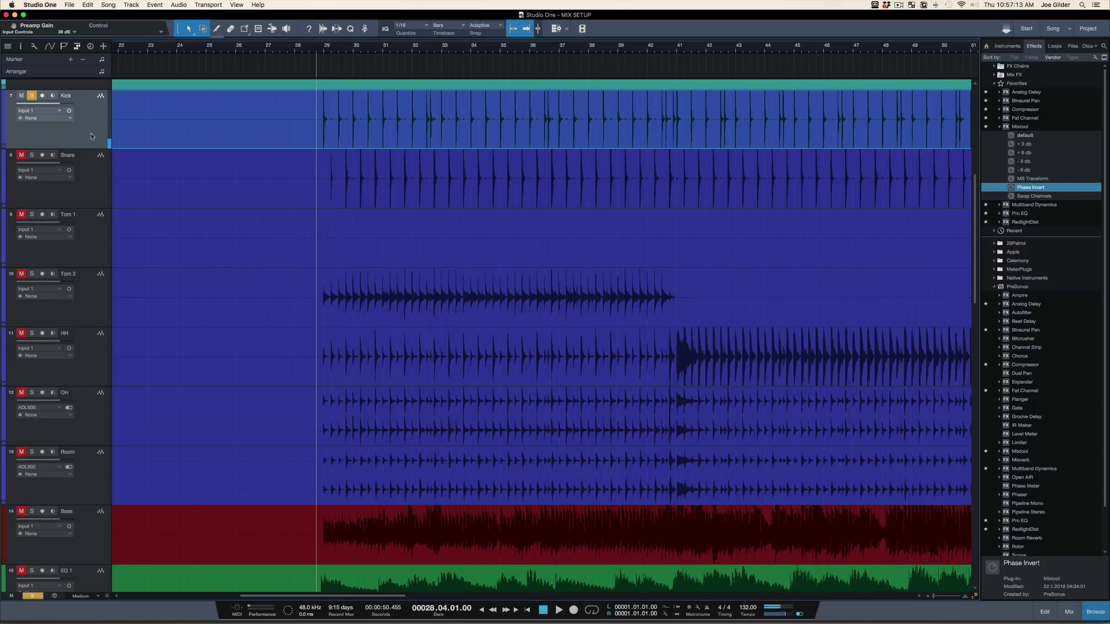
Solo the OH track along with the Kick and play both together.
click(92, 421)
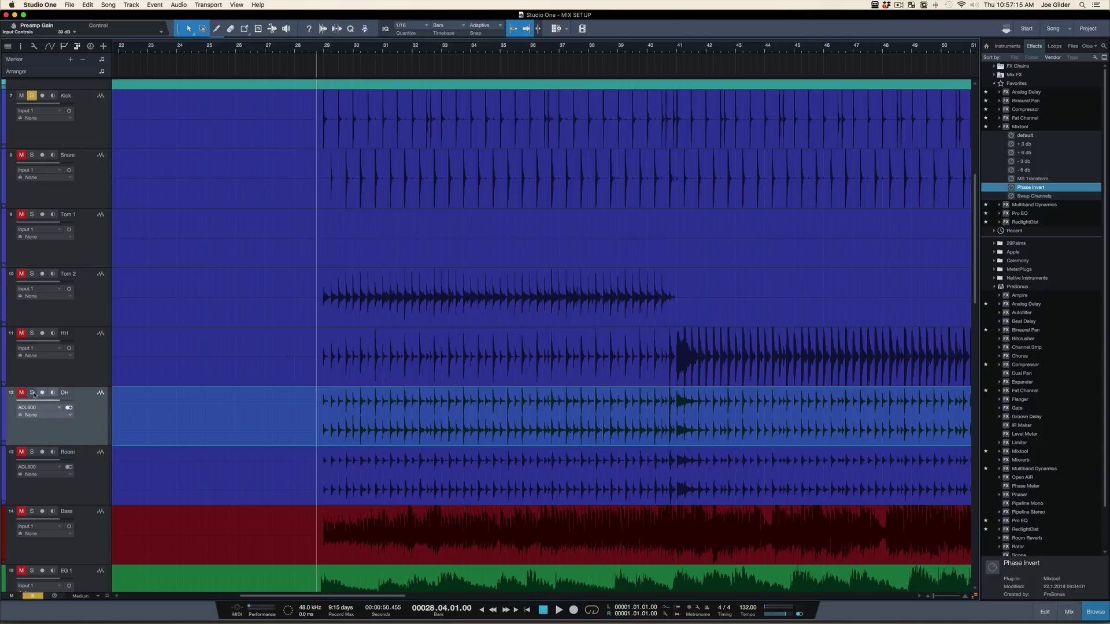
click(32, 392)
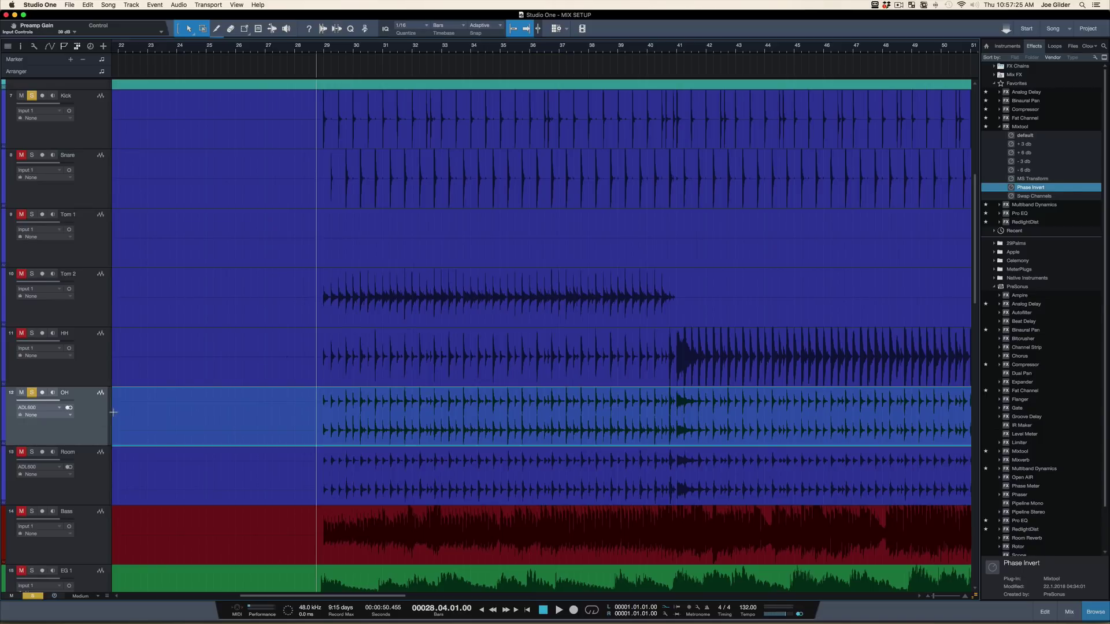
key(space)
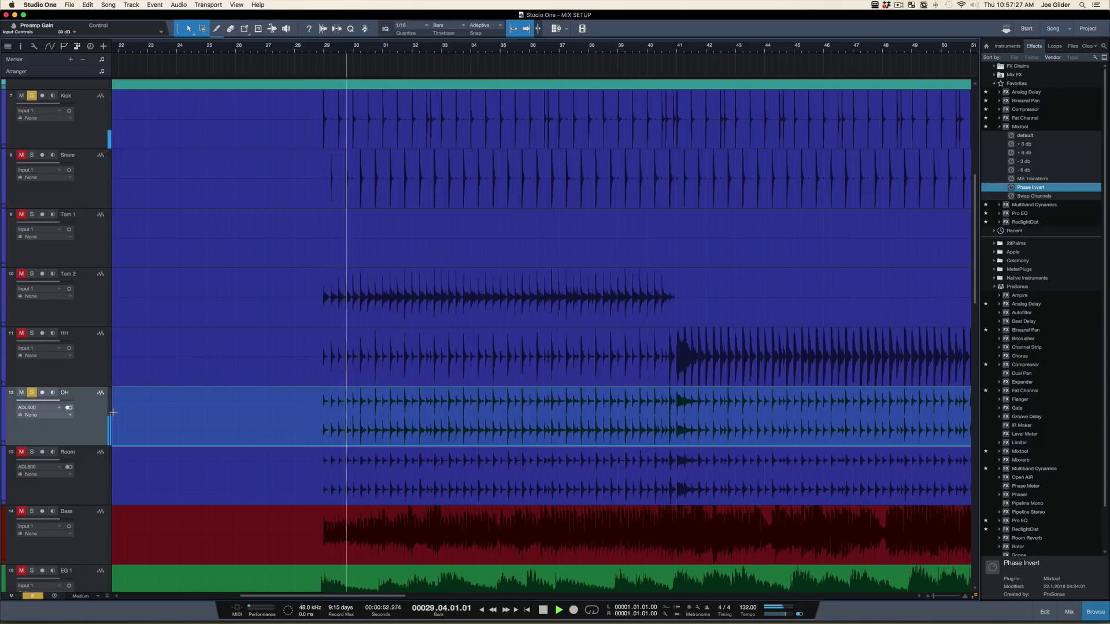
key(space)
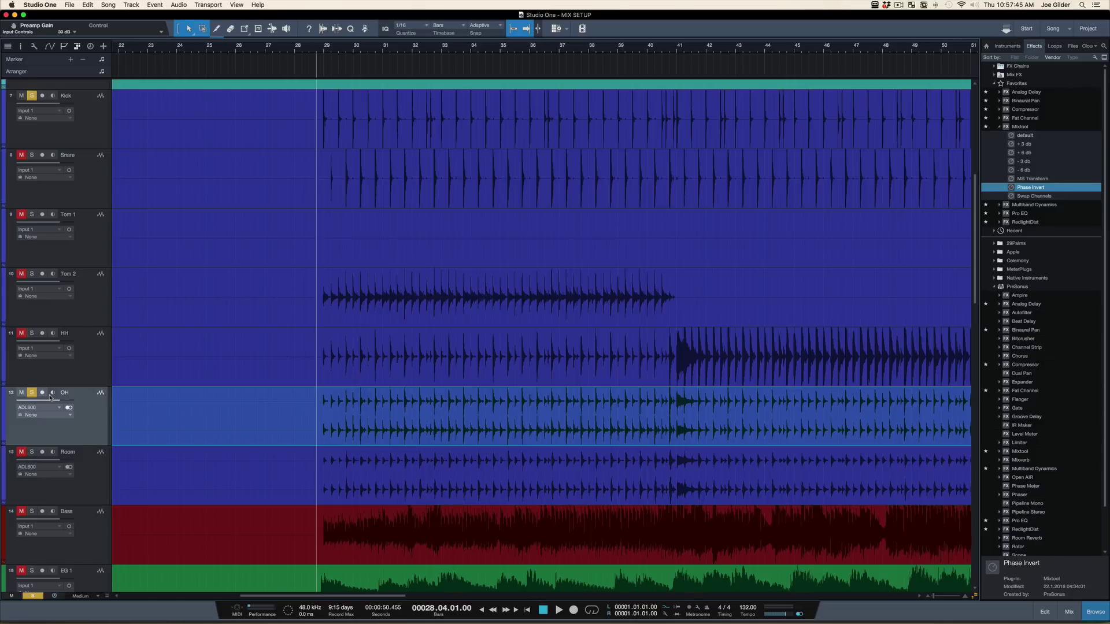
Show the mix console and insert the Mixtool effect on the OH channel.
key(F3)
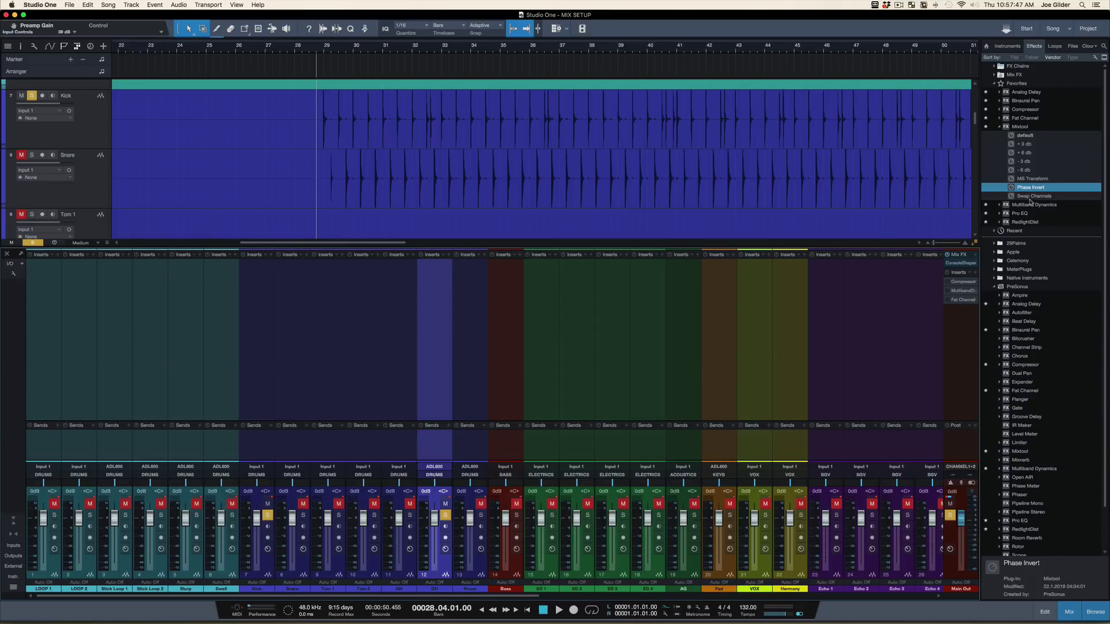
double_click(1021, 127)
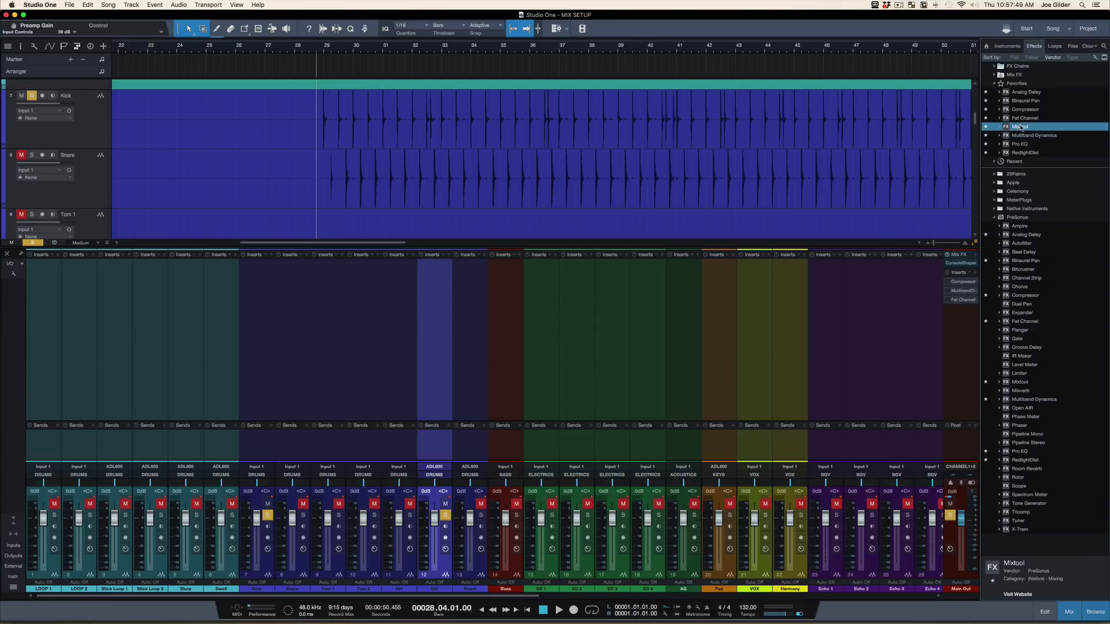
drag(1020, 127, 428, 313)
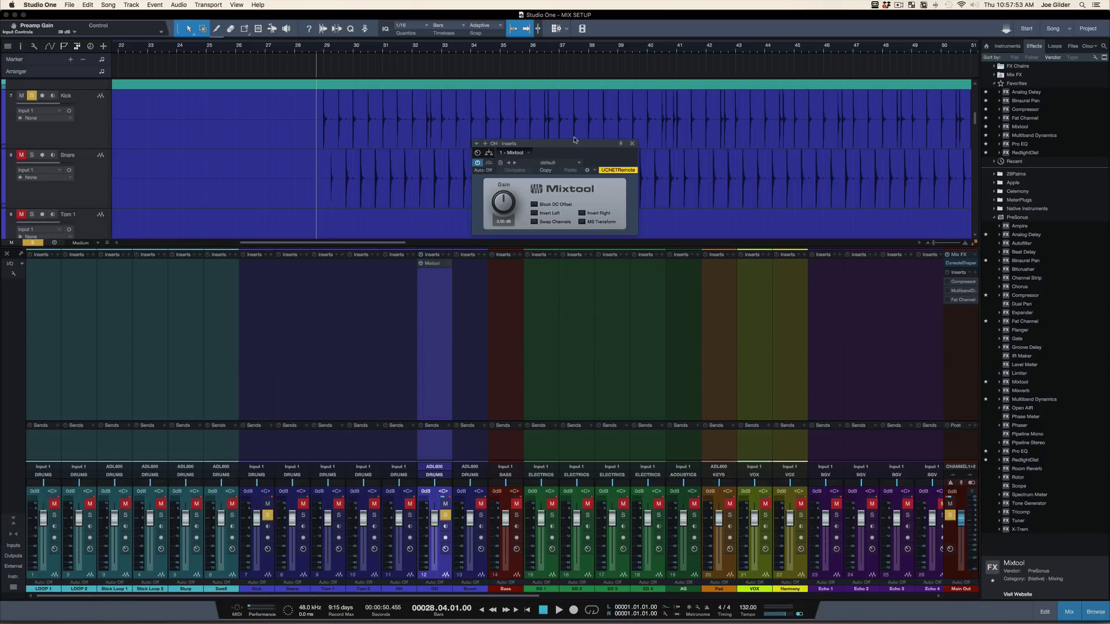
drag(566, 147, 423, 155)
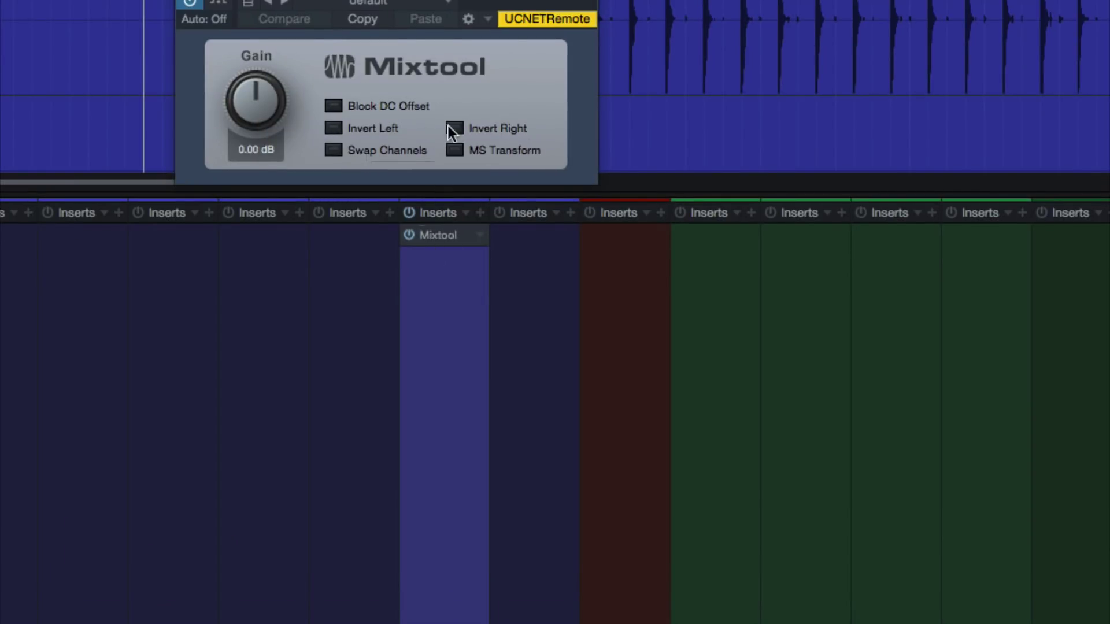
Enable Invert Left and Invert Right in the OH channel's Mixtool and close the plug-in window.
click(359, 130)
click(455, 150)
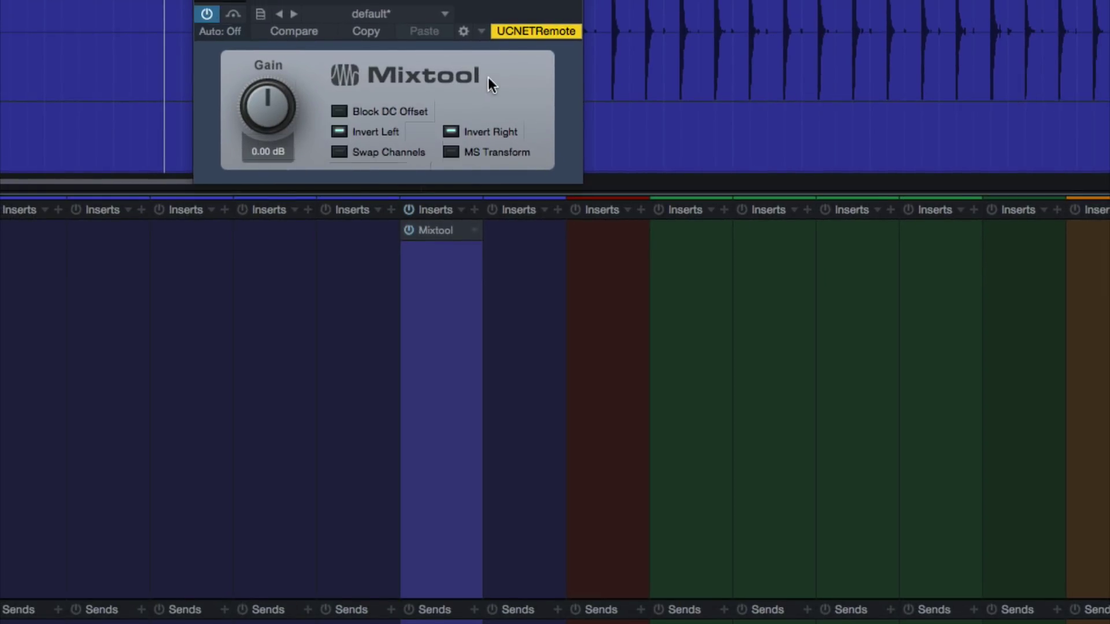
click(569, 33)
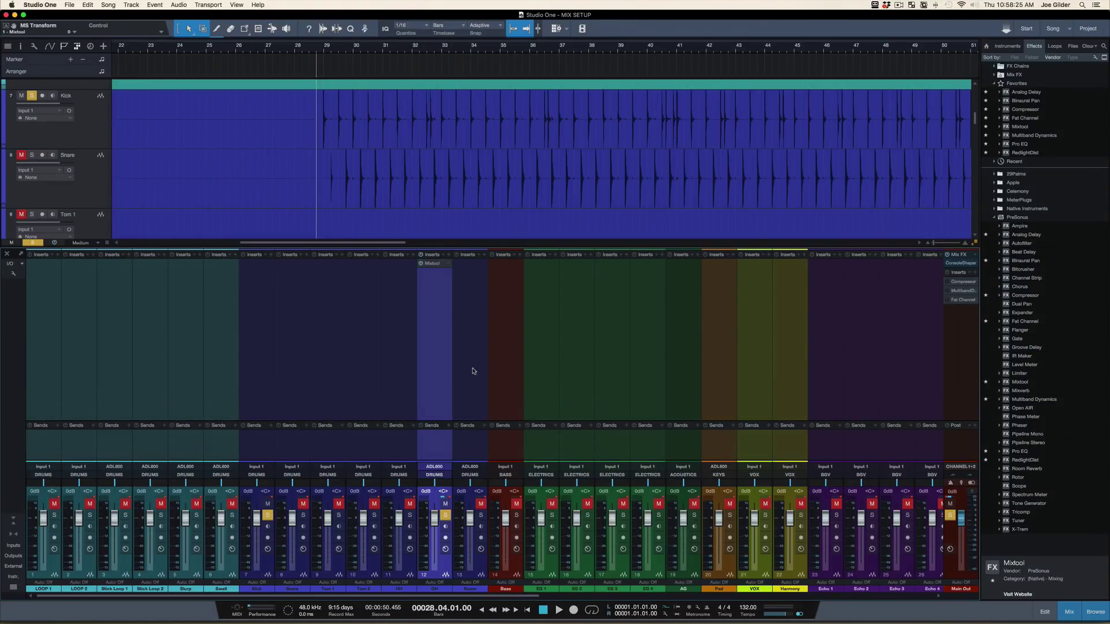
Bypass Mixtool on the OH channel and switch the main output to mono.
click(424, 266)
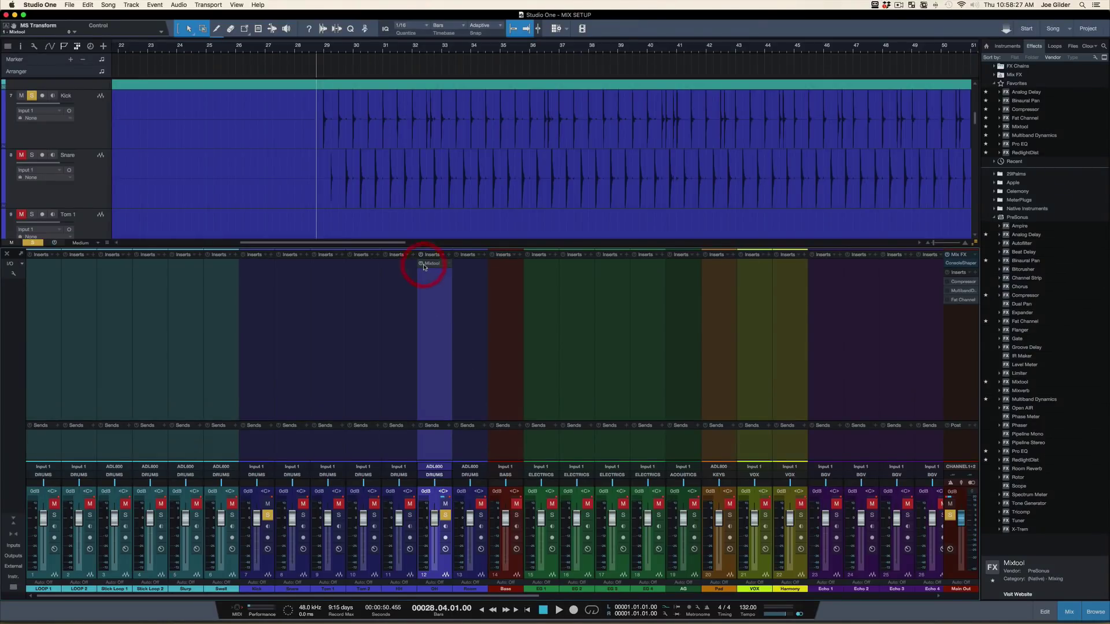
mouse_move(710, 507)
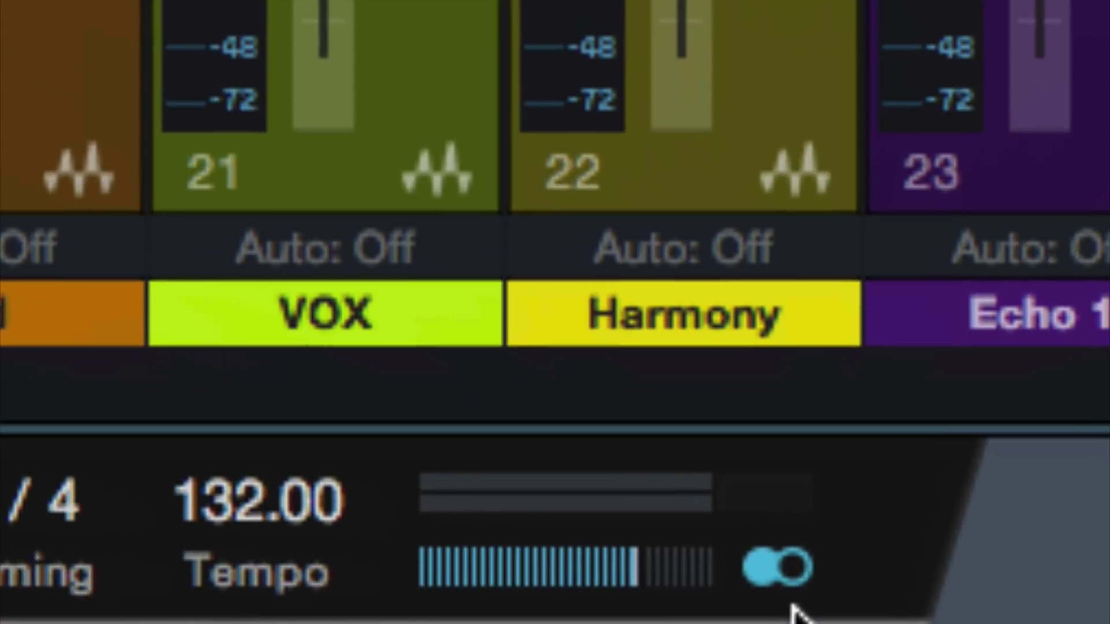
click(785, 565)
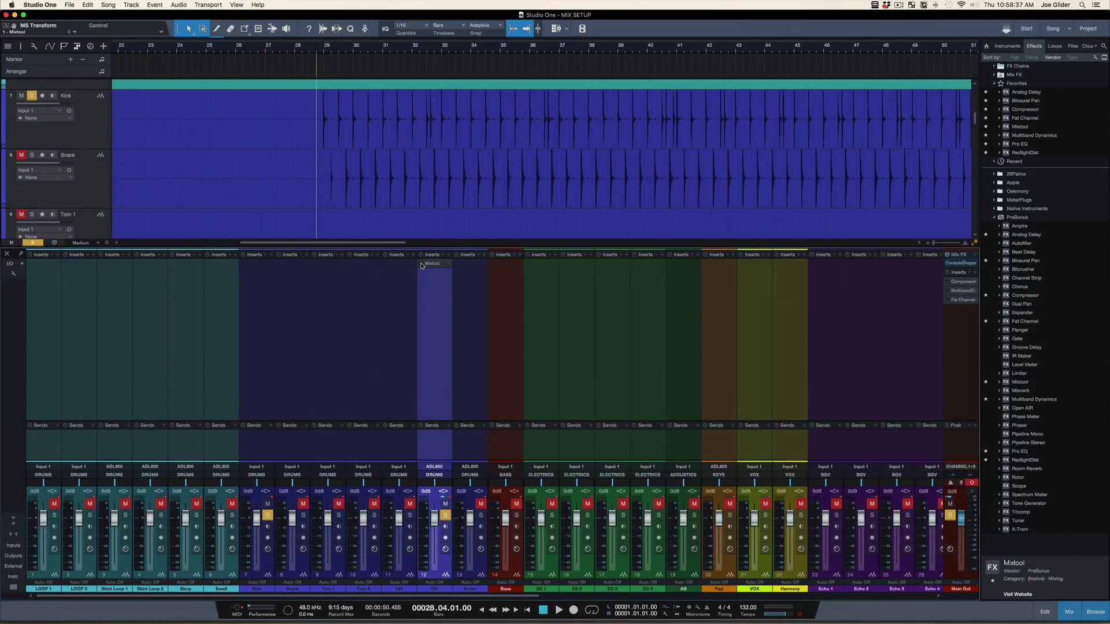
Play the soloed Kick and OH tracks and toggle Mixtool on and off to compare normal and inverted polarity.
key(space)
key(space)
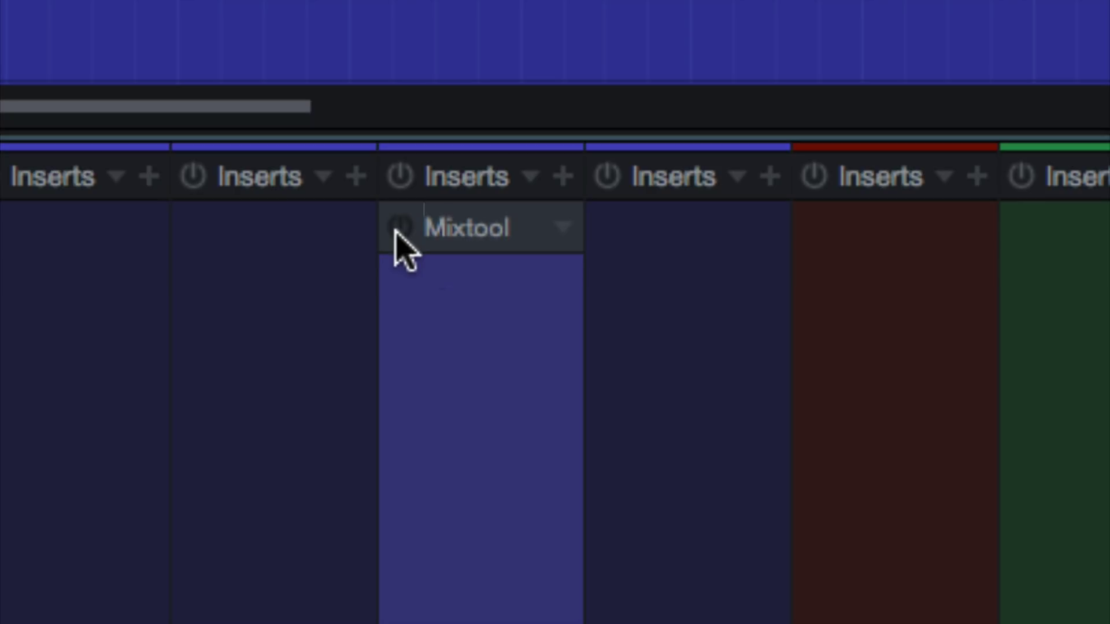
click(400, 228)
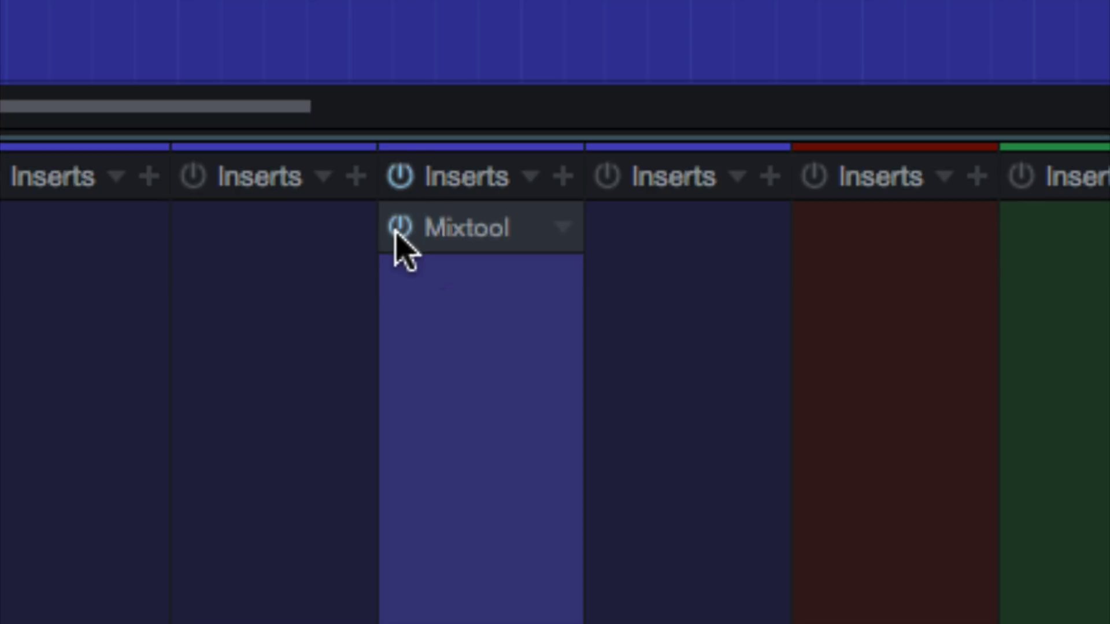
click(400, 227)
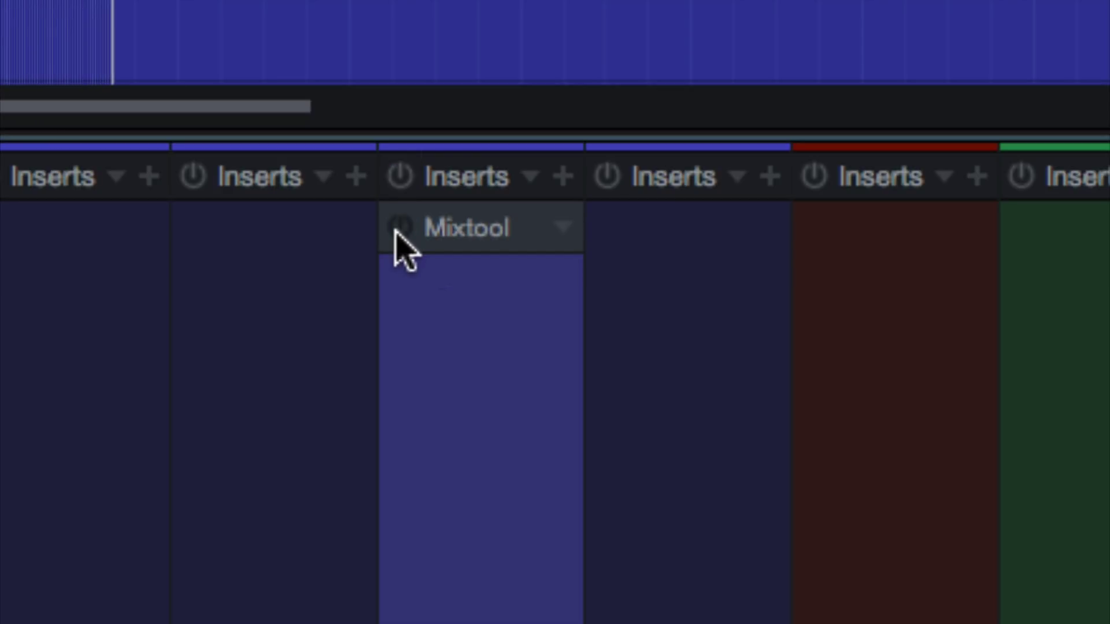
Switch Mixtool on the OH channel on and off several more times during playback to compare both polarities, leaving it enabled.
click(400, 227)
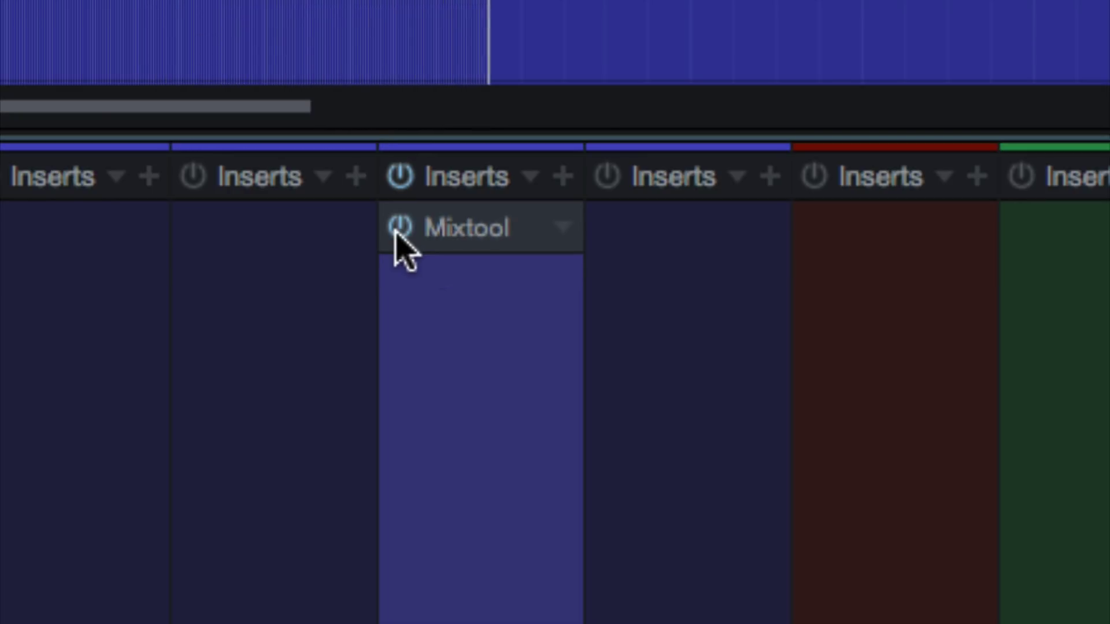
click(400, 227)
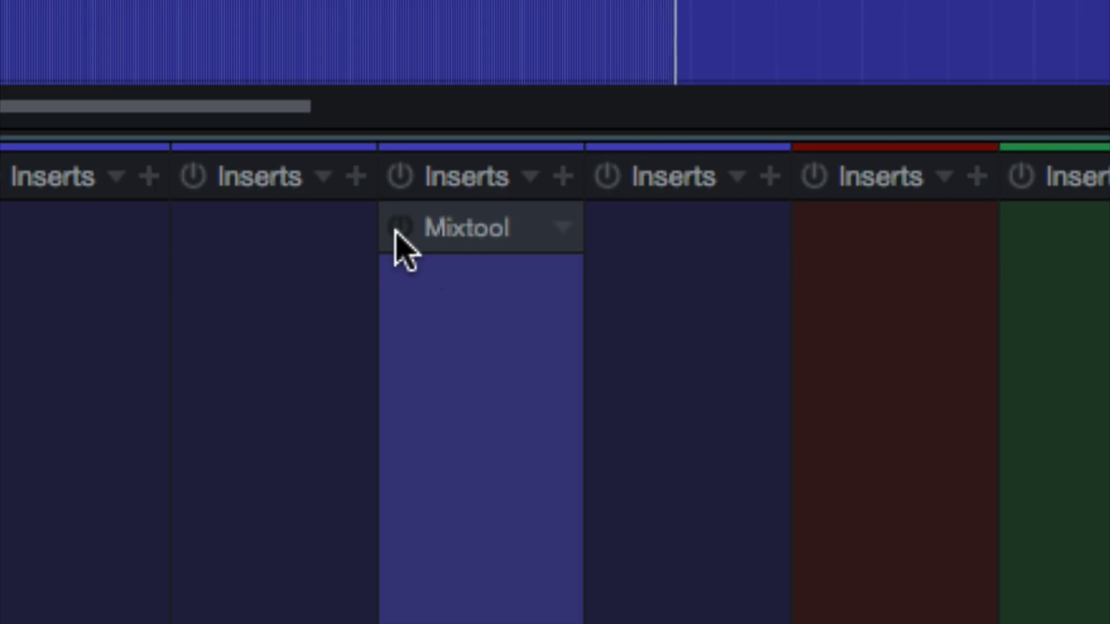
click(397, 232)
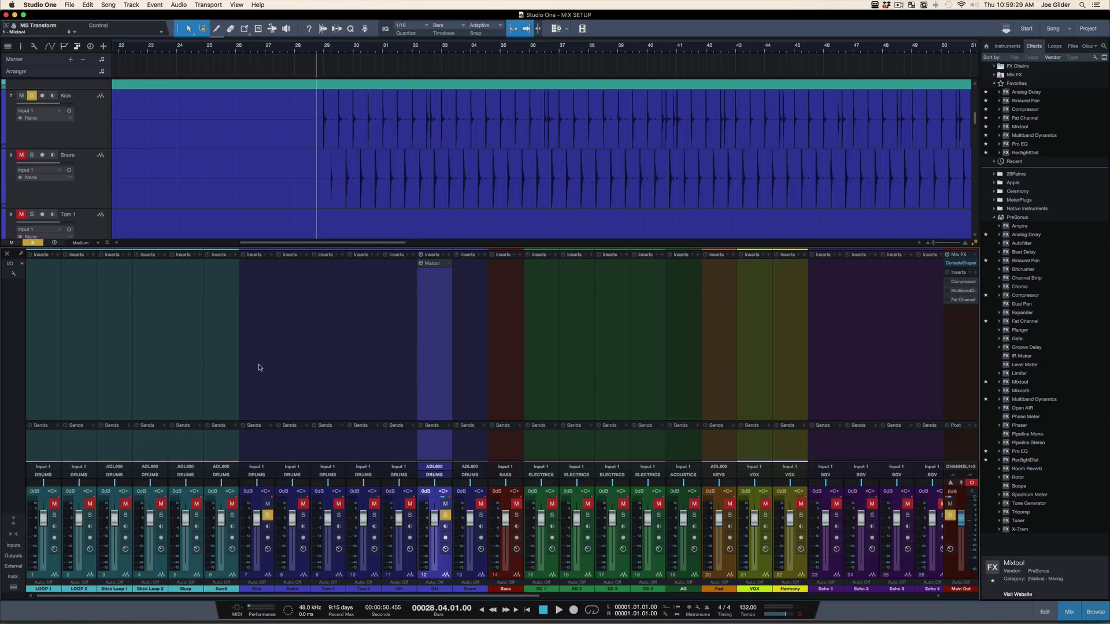
Select the drum channels from Kick through Room and clear the active solos.
click(482, 403)
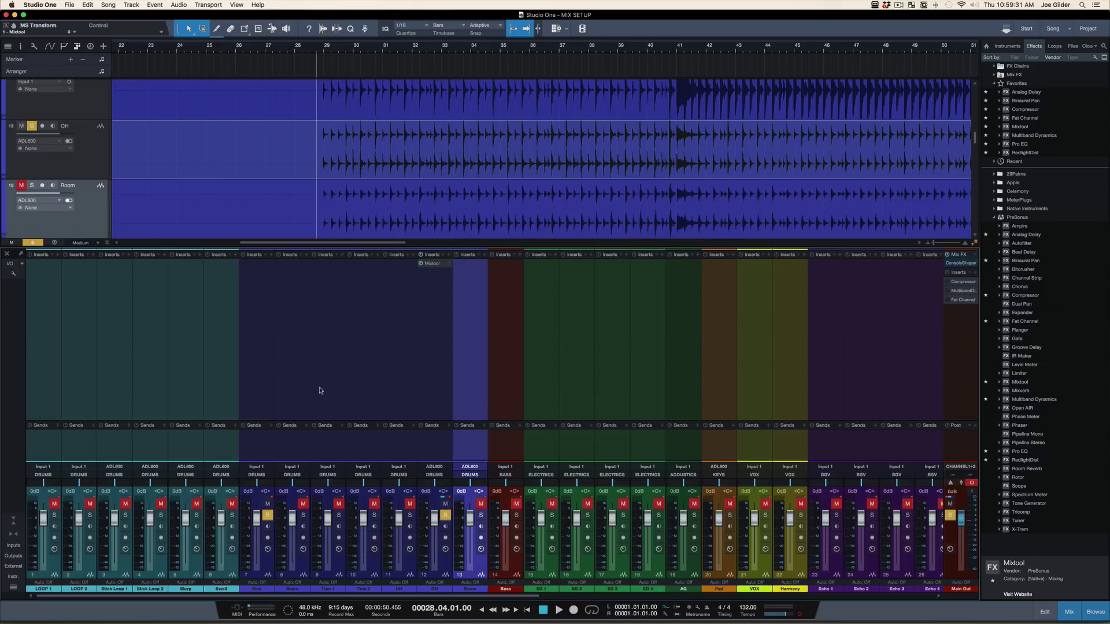
shift+click(270, 403)
key(s)
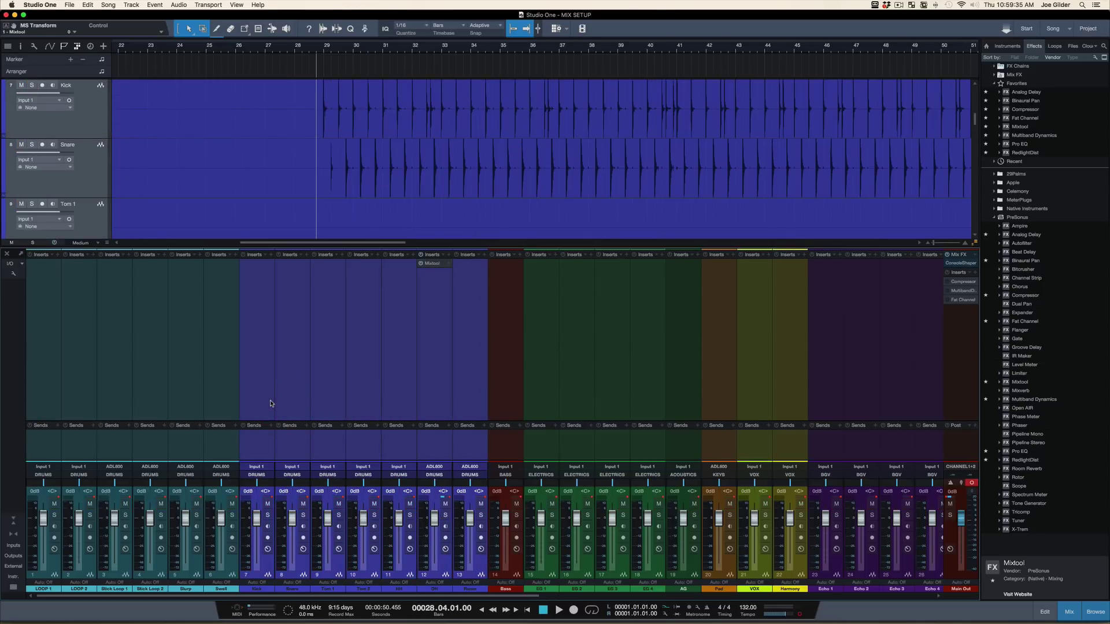
click(270, 351)
super+click(438, 351)
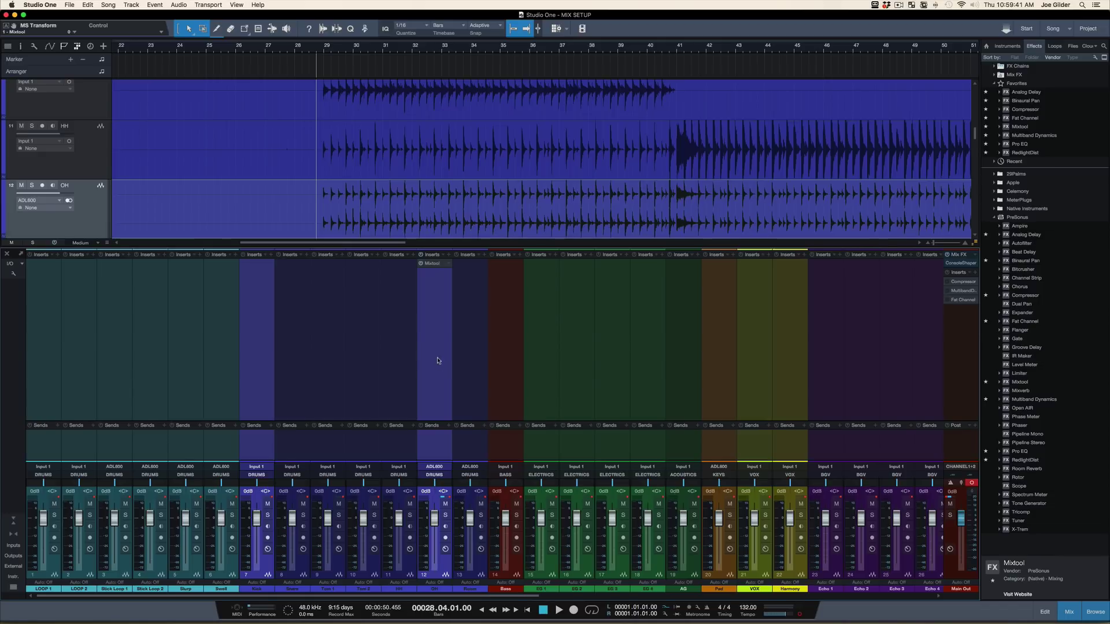
click(438, 361)
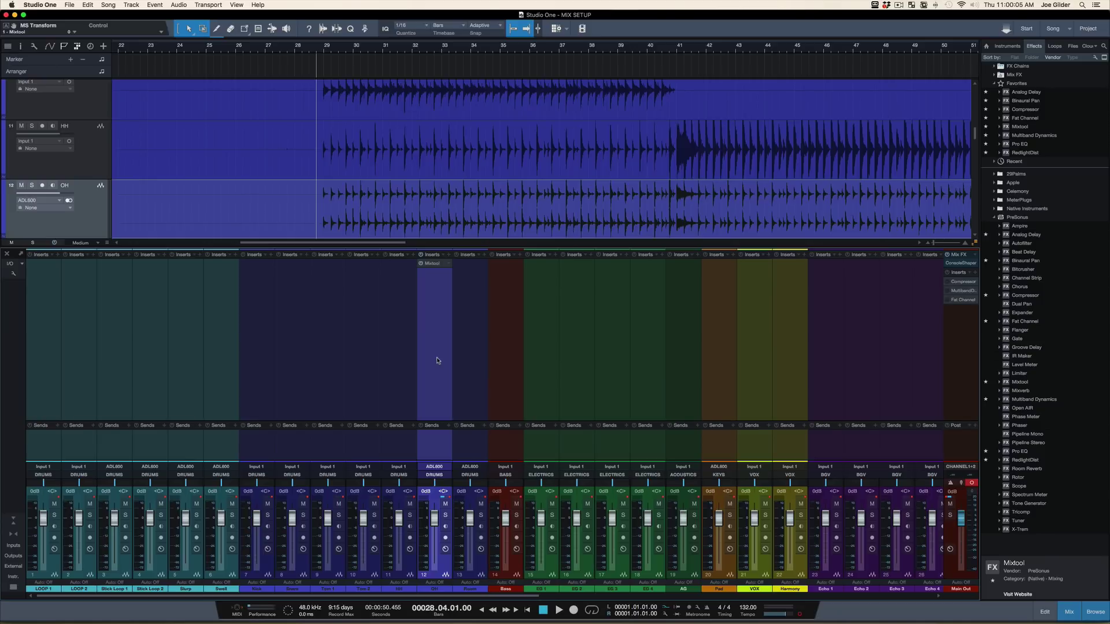
Select all drum channels from Kick through Room and solo them together.
click(261, 447)
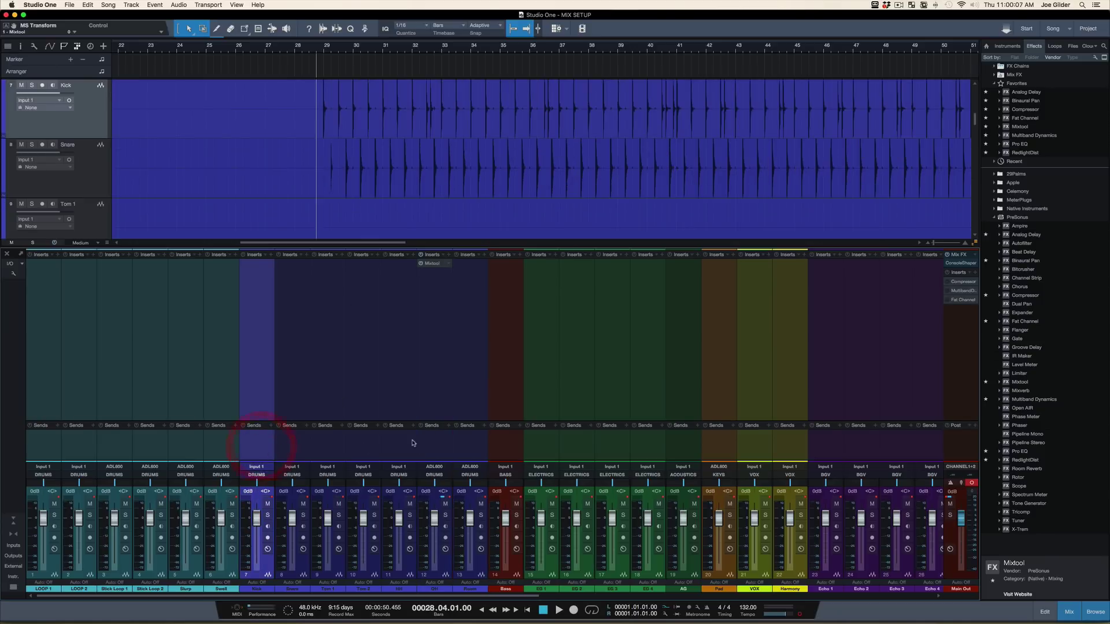
shift+click(446, 445)
shift+click(463, 445)
key(s)
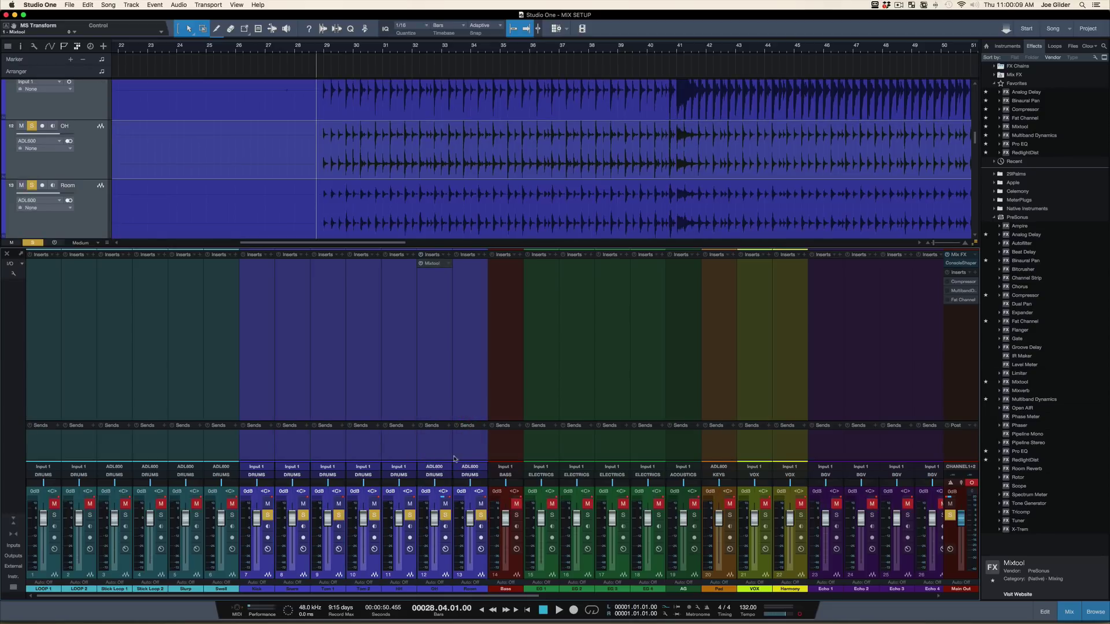
Play the full soloed drum kit with the OH channel's Mixtool bypassed, re-enable it to compare, and stop playback.
click(421, 264)
key(space)
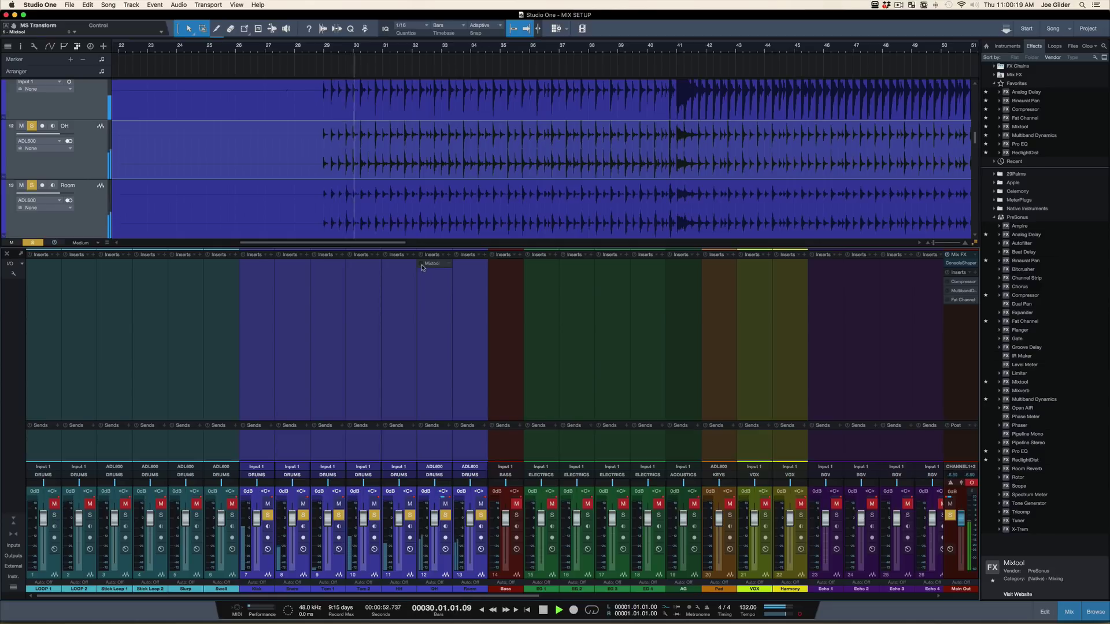
click(421, 265)
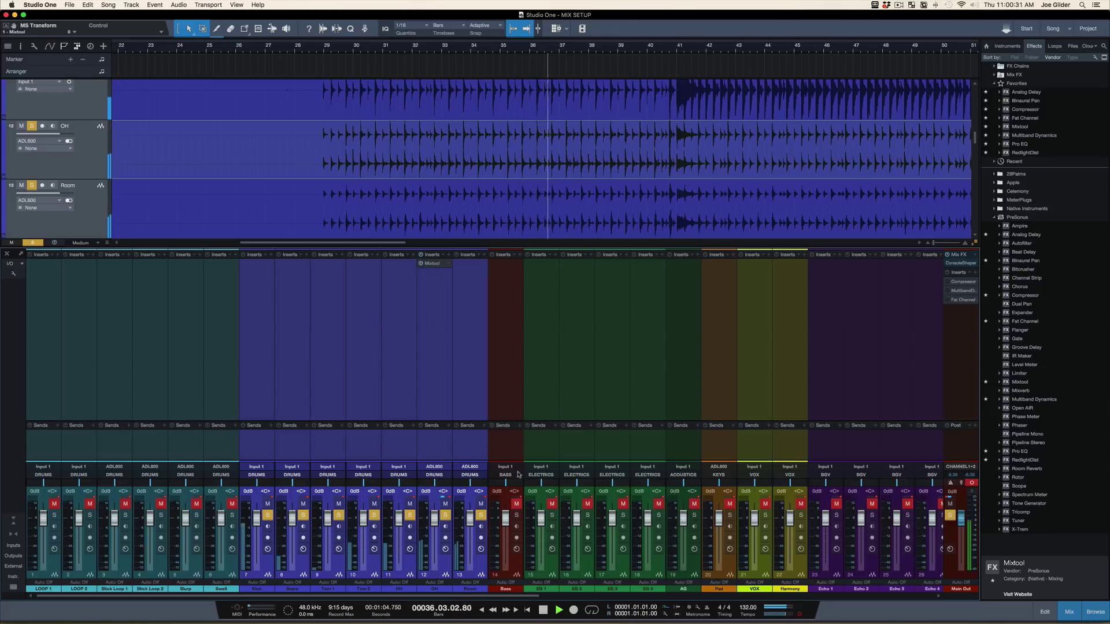
key(space)
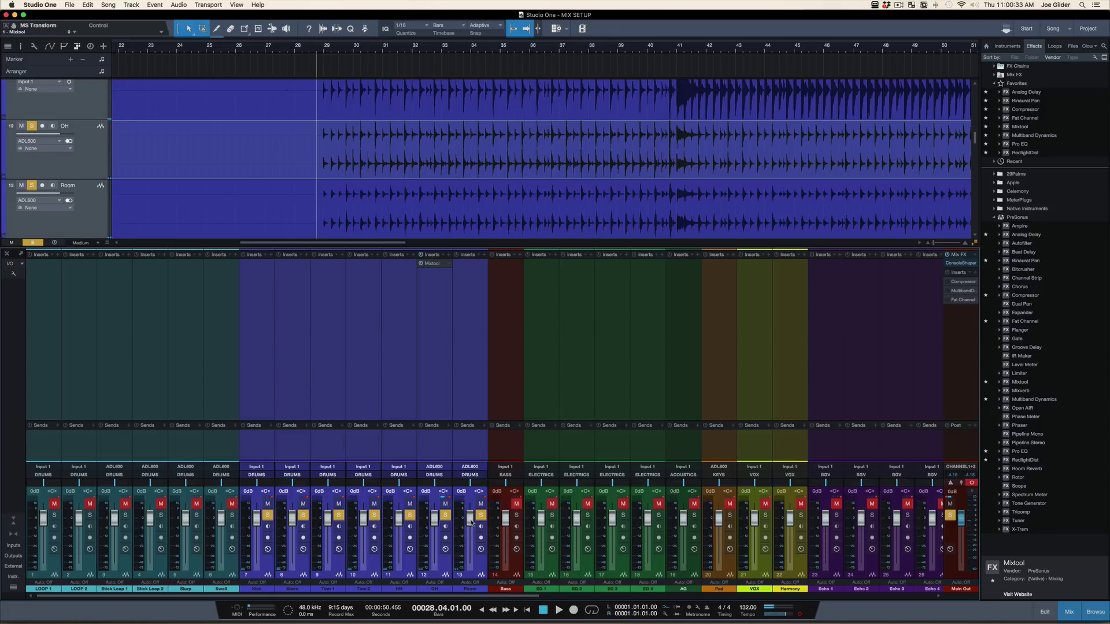
Select only the Room channel and pull its fader all the way down to -oo.
mouse_move(470, 518)
mouse_down()
mouse_move(471, 556)
mouse_move(471, 530)
mouse_up()
alt+click(471, 530)
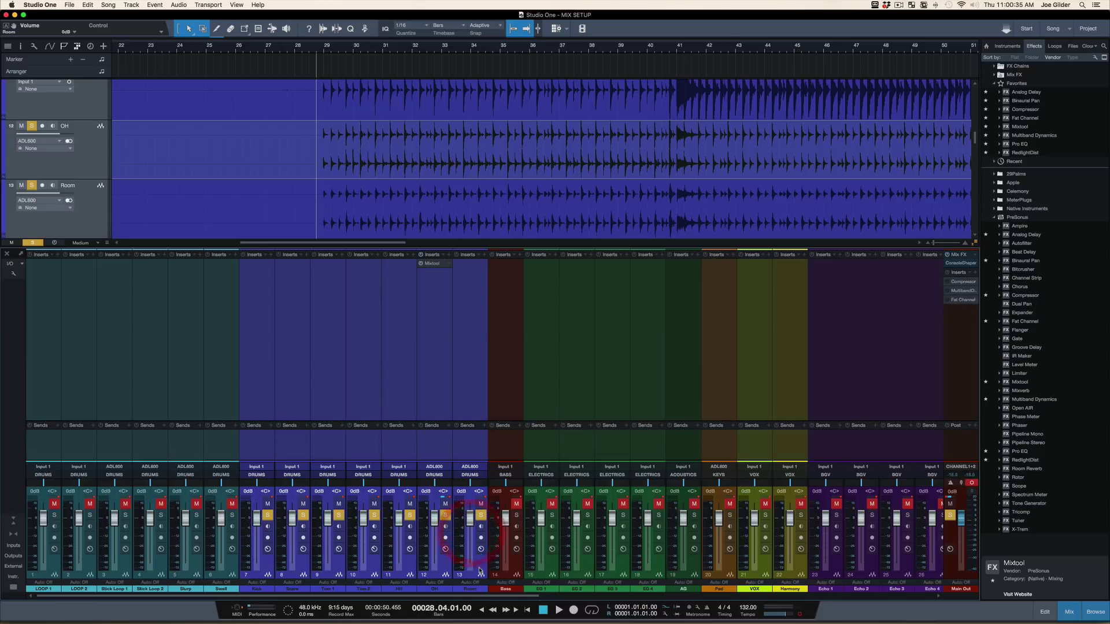
click(472, 460)
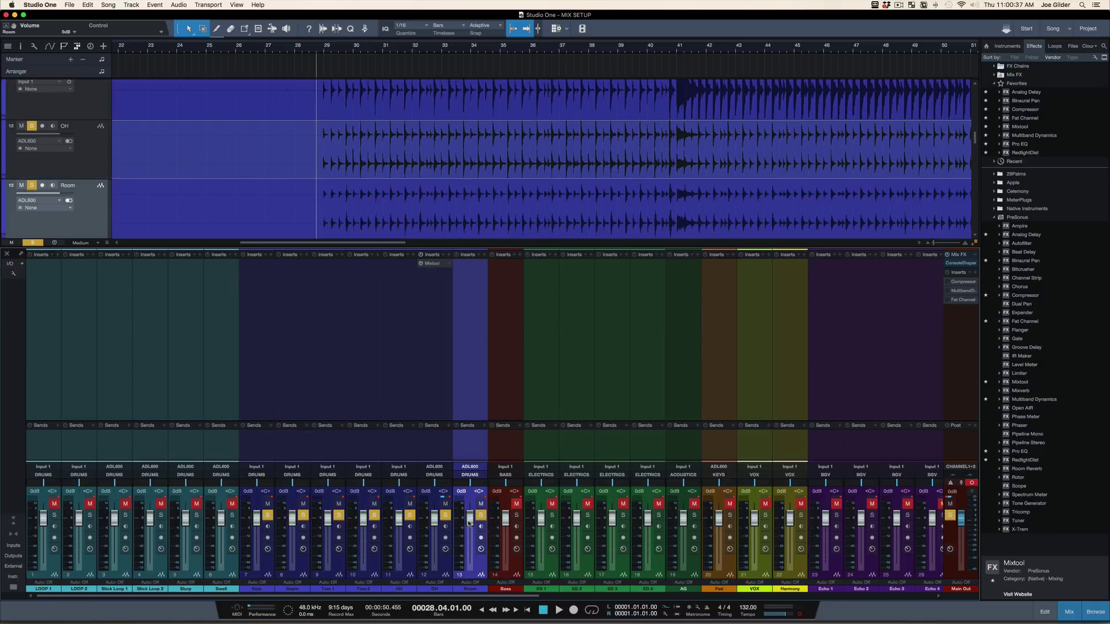
drag(469, 521, 470, 566)
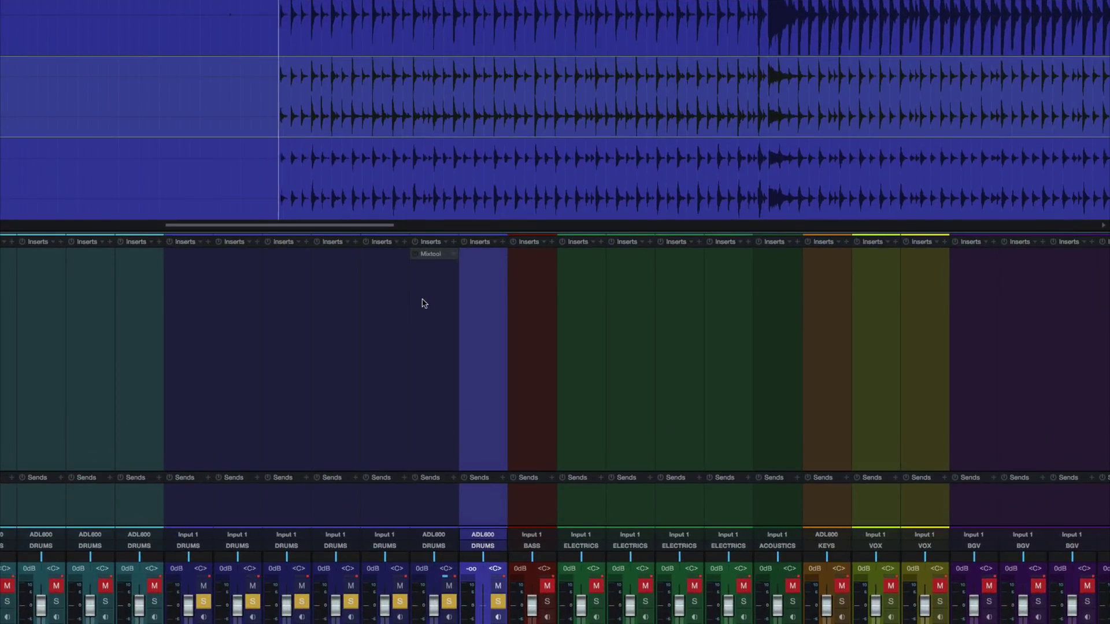
Play the soloed drums without the room mics and compare the OH channel with Mixtool bypassed and enabled.
key(space)
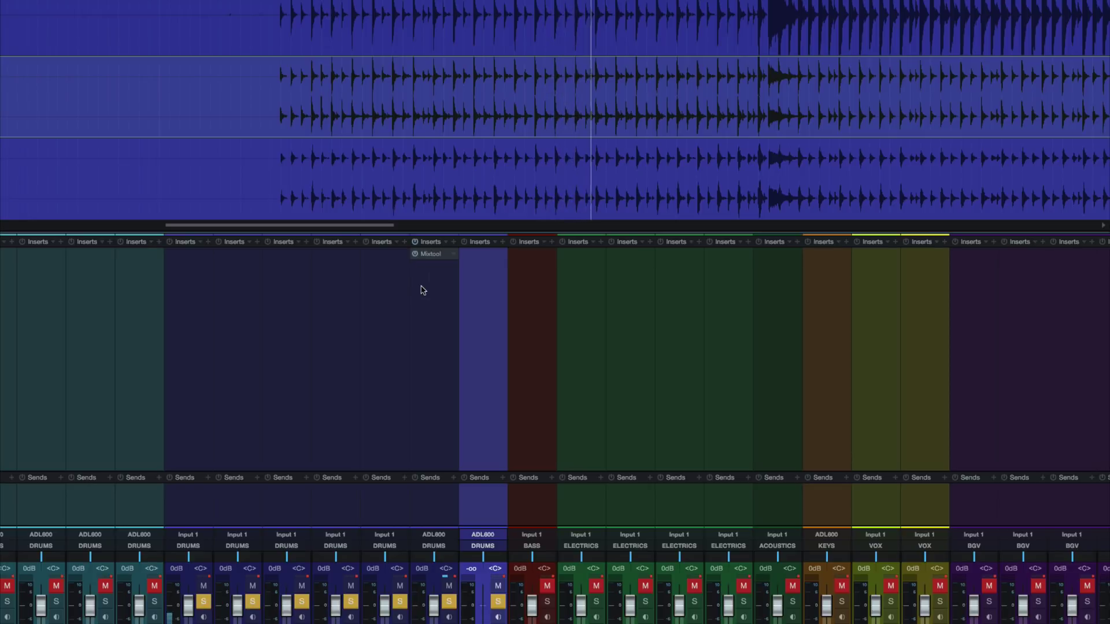
key(space)
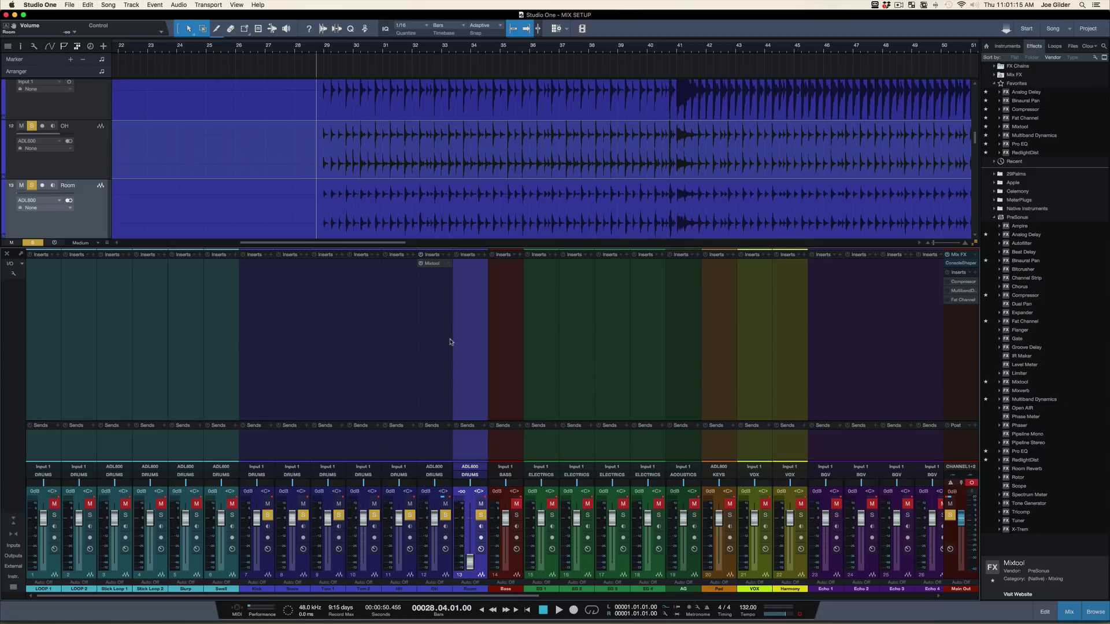
click(436, 336)
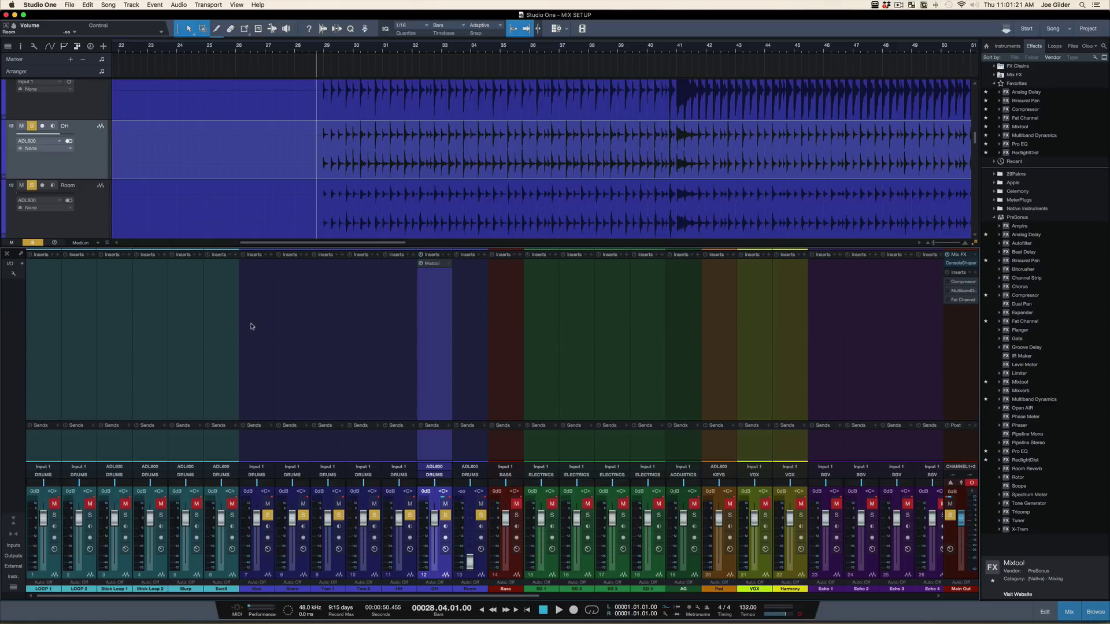
click(249, 353)
shift+click(279, 354)
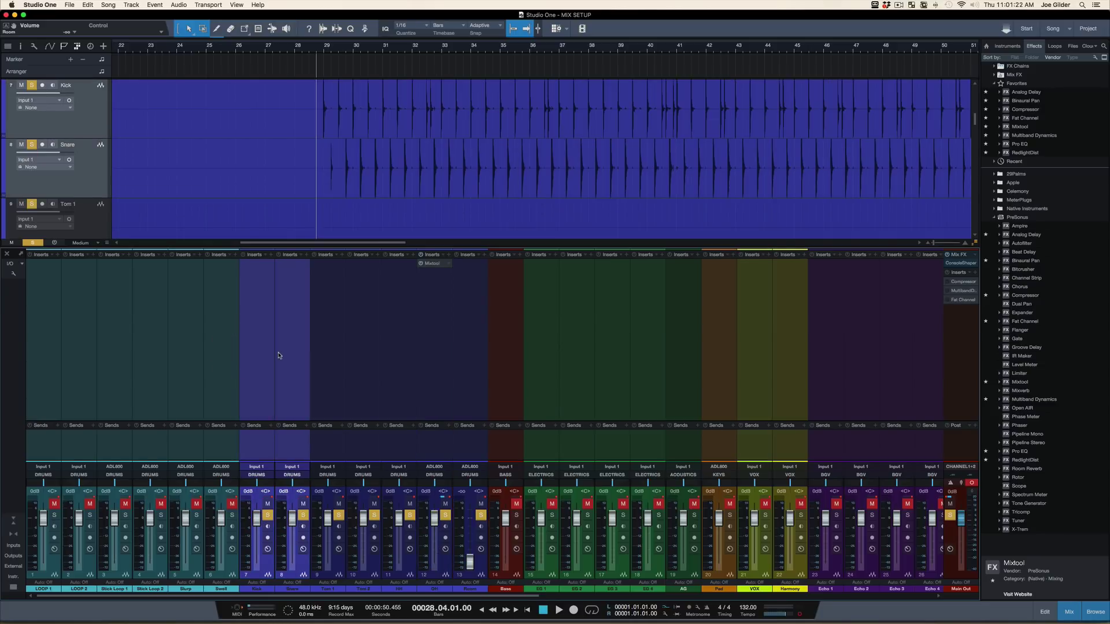
click(432, 279)
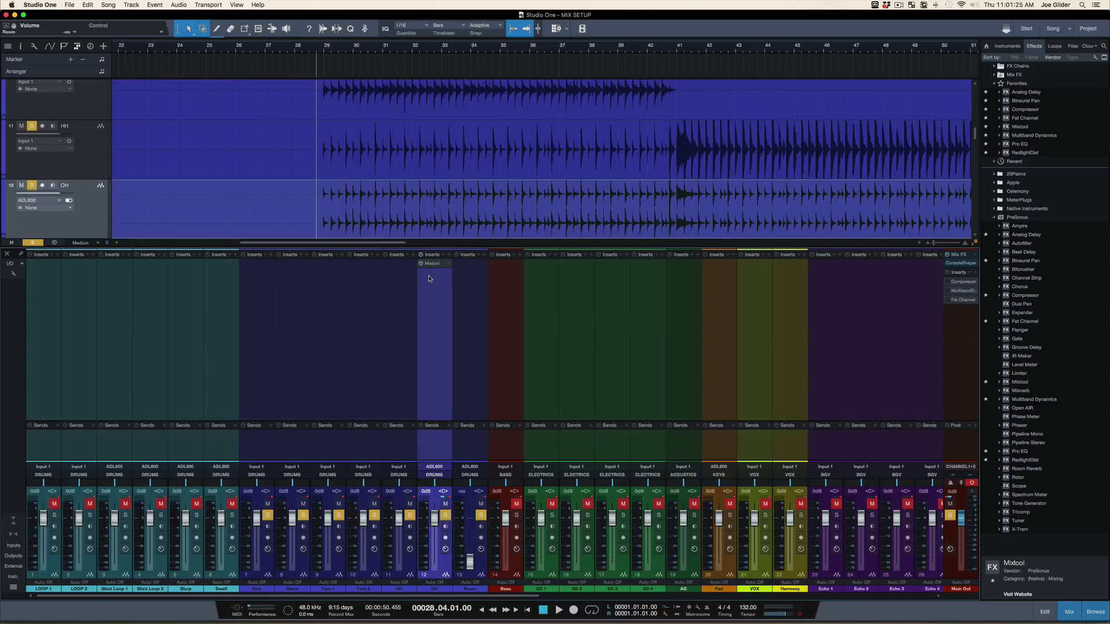
click(245, 338)
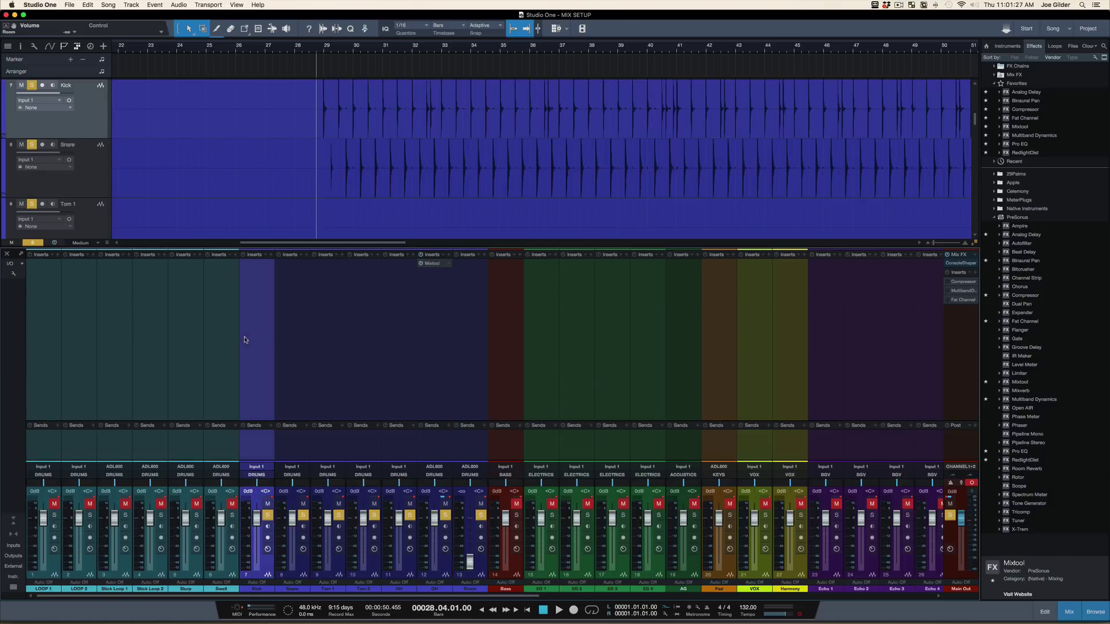
click(428, 300)
click(293, 349)
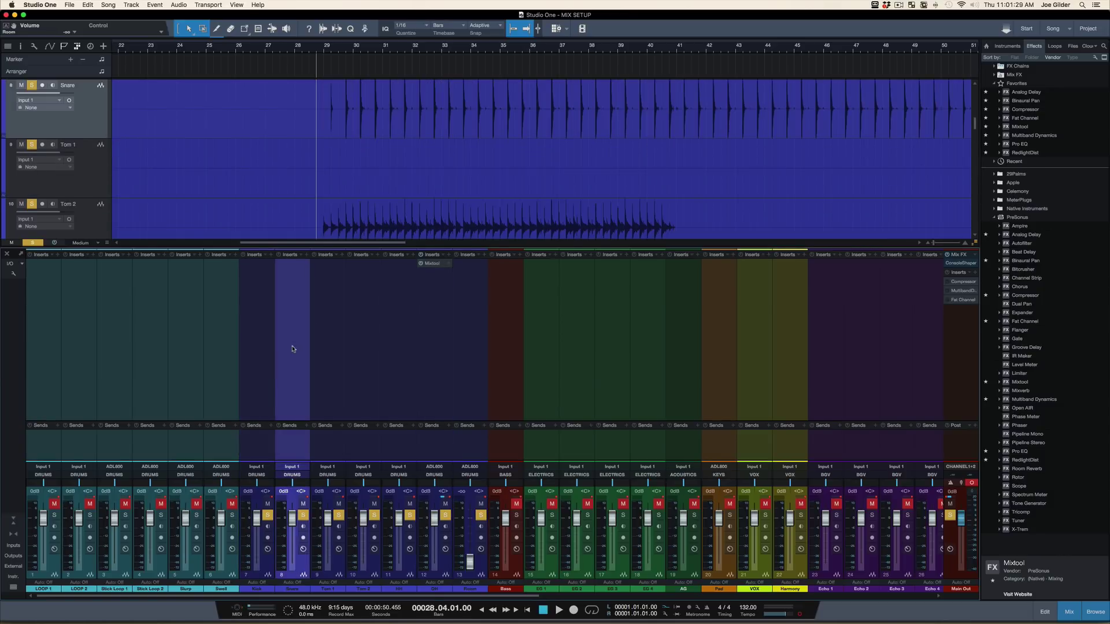
click(422, 318)
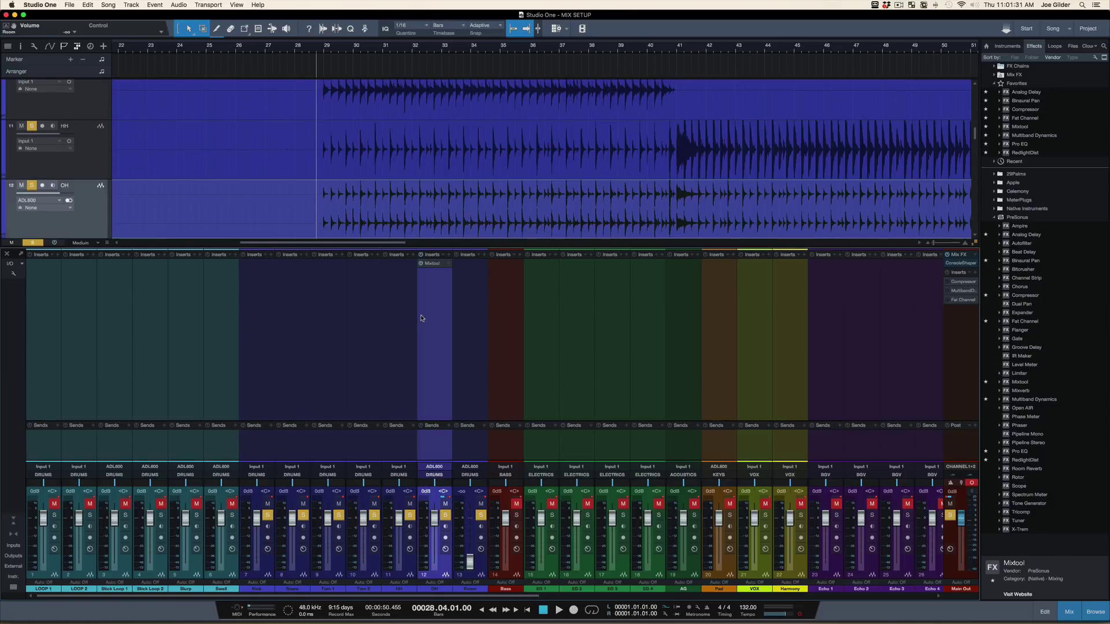
click(273, 319)
shift+click(292, 325)
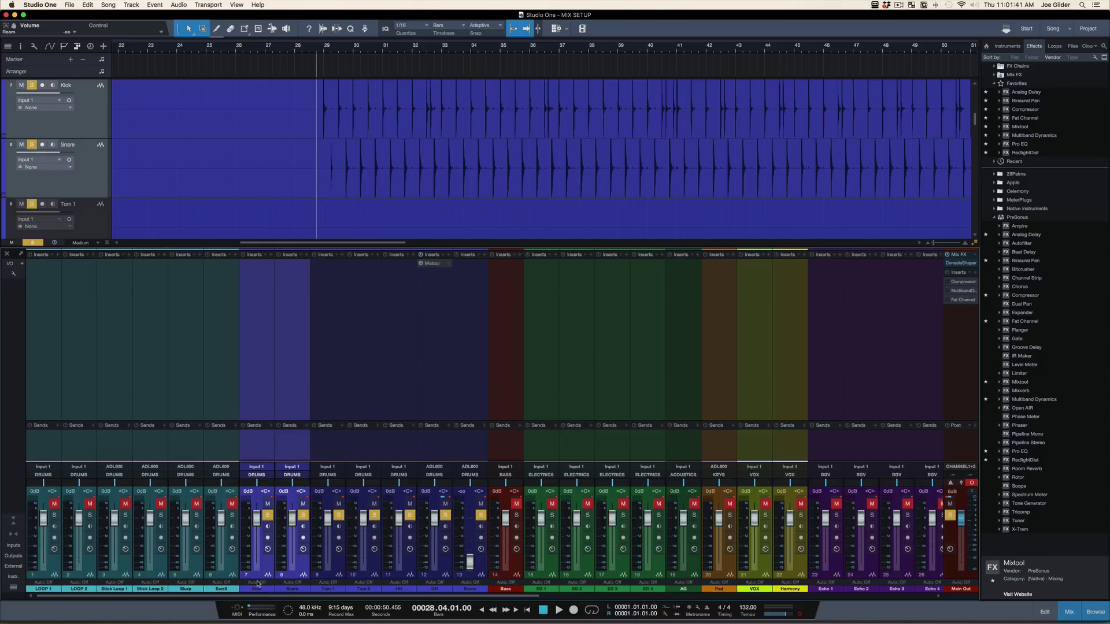
click(261, 392)
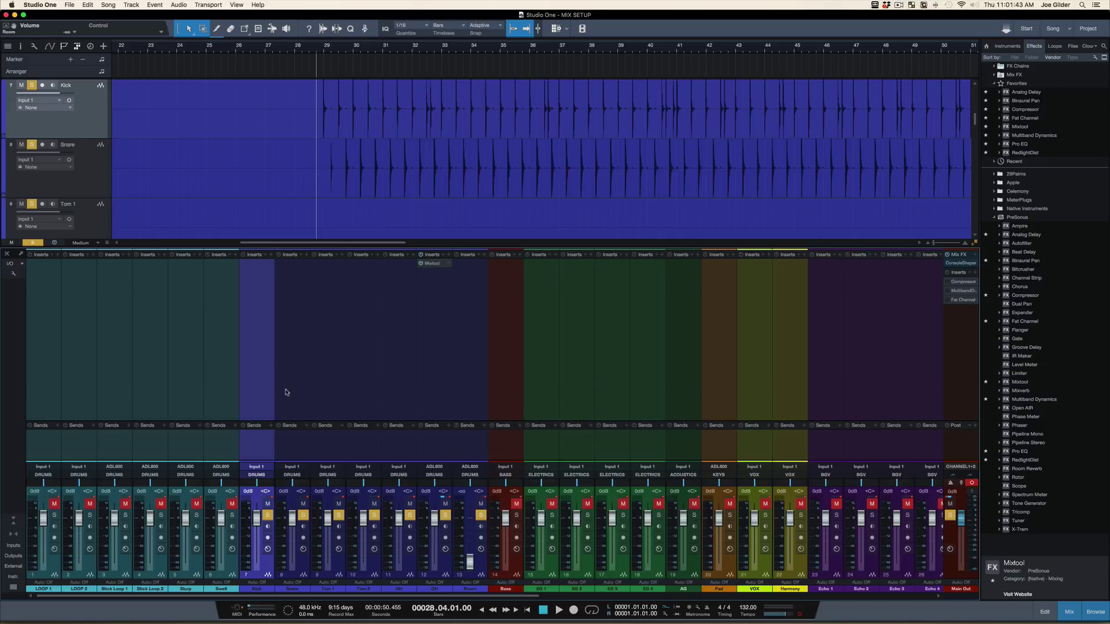
click(288, 392)
click(376, 393)
click(446, 393)
click(265, 367)
click(434, 350)
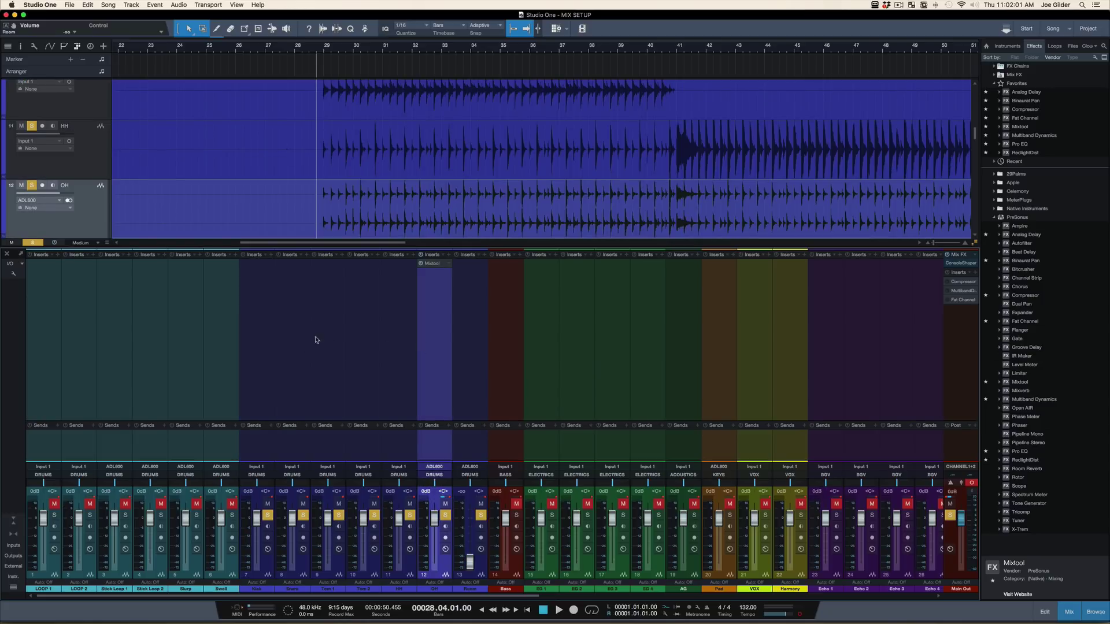
click(298, 340)
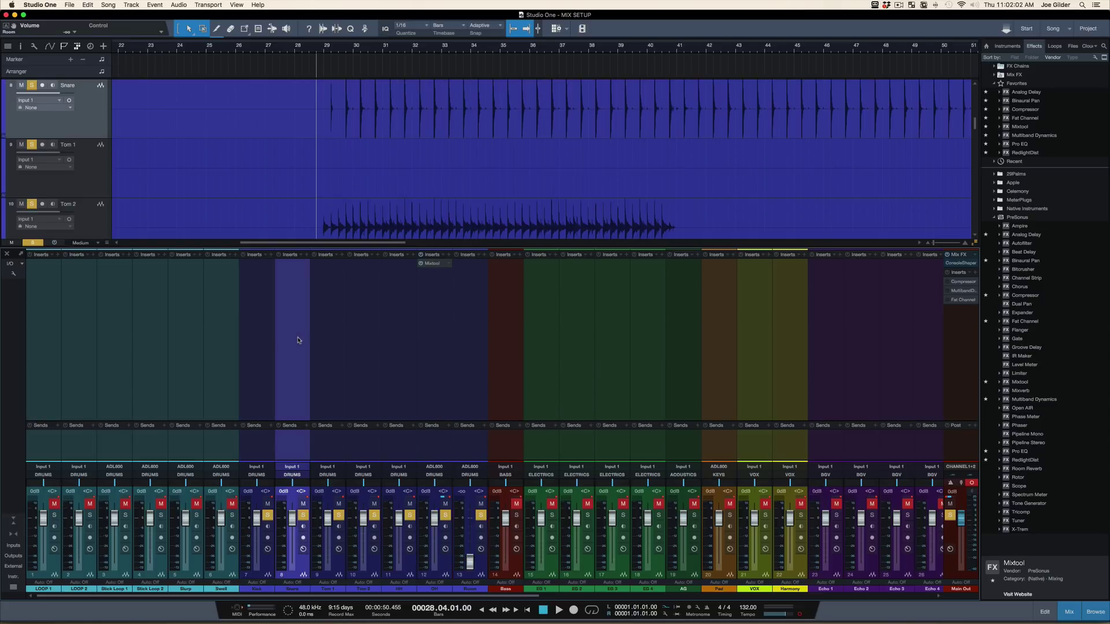
click(262, 351)
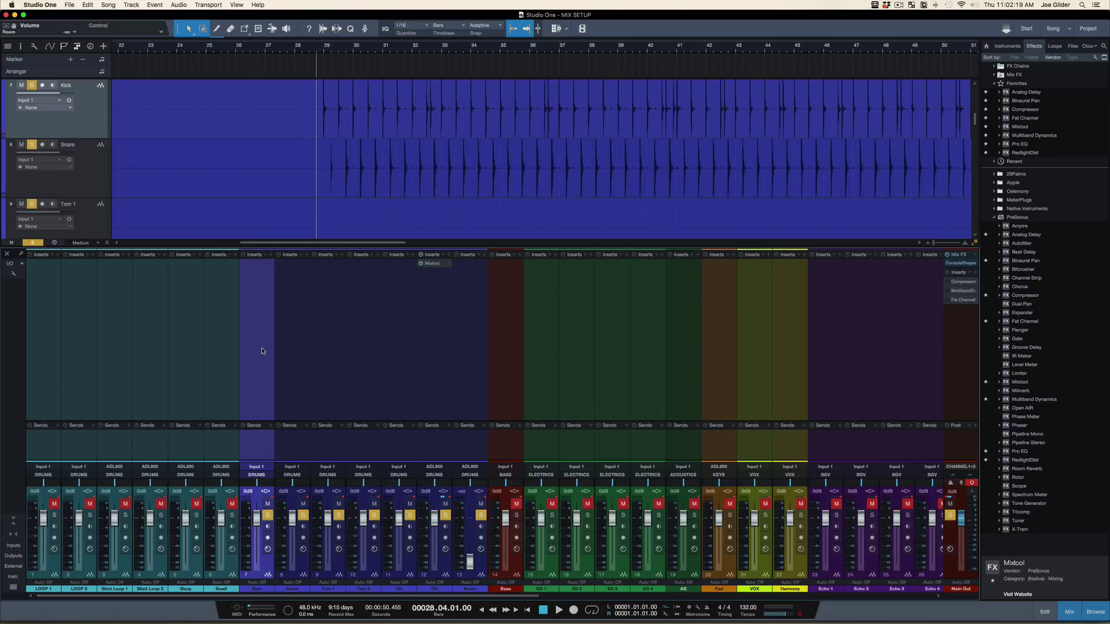
Select the OH channel and toggle its Mixtool during playback to compare the drums with normal and inverted overheads once more.
click(431, 340)
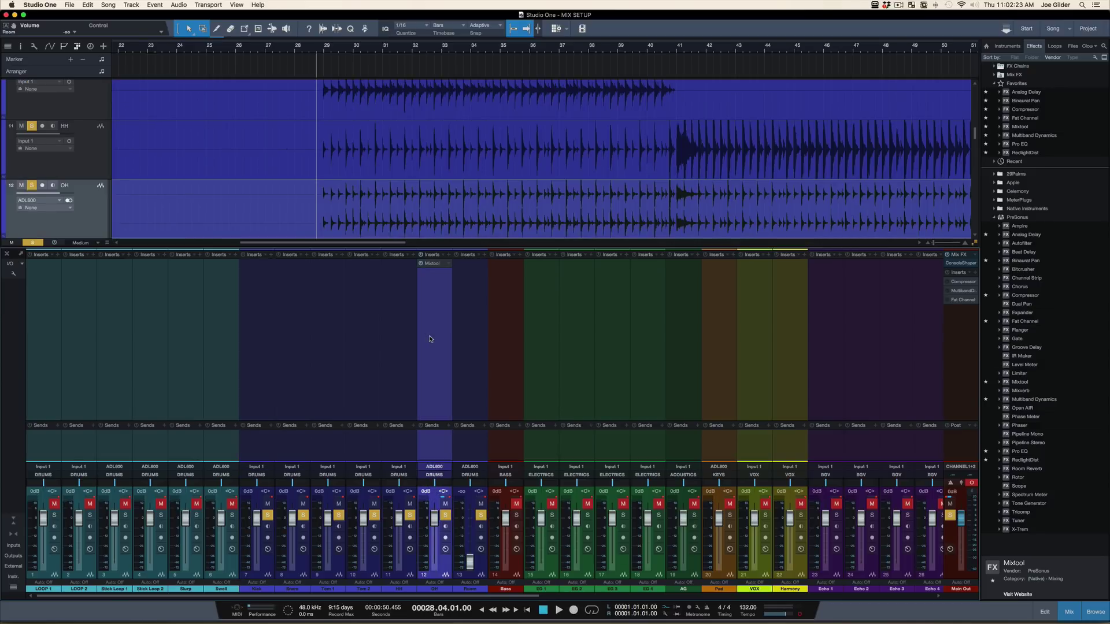
click(422, 264)
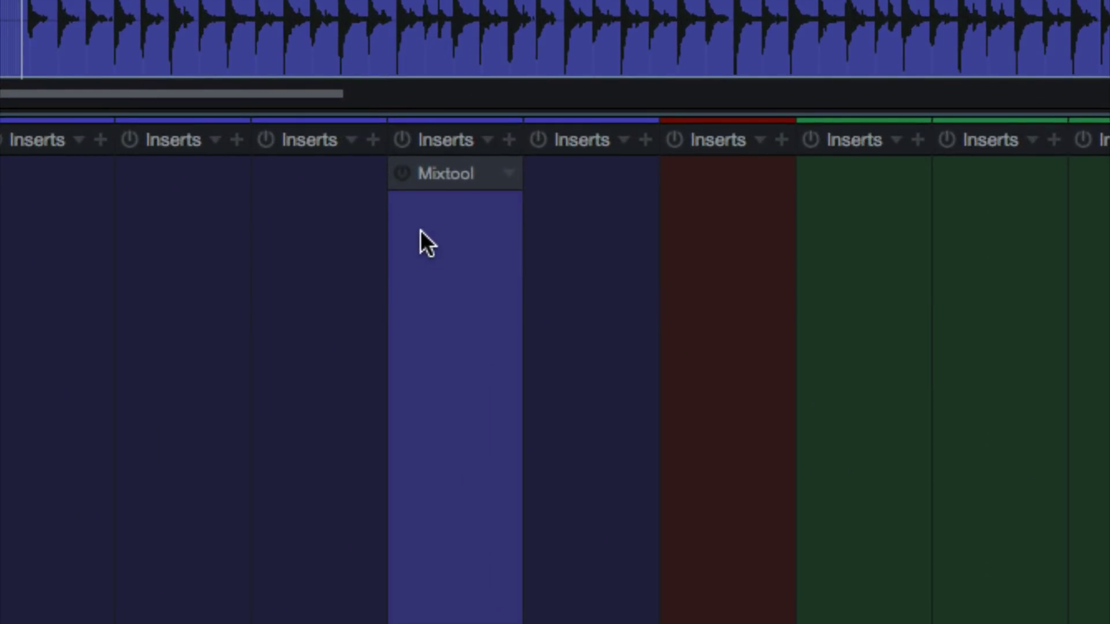
click(401, 172)
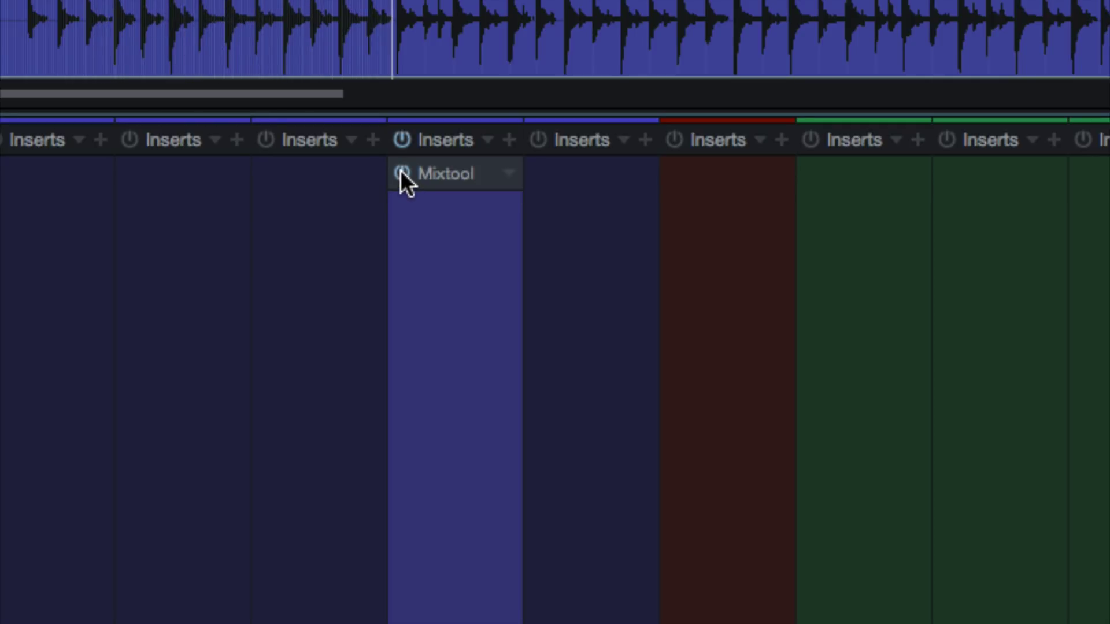
click(401, 173)
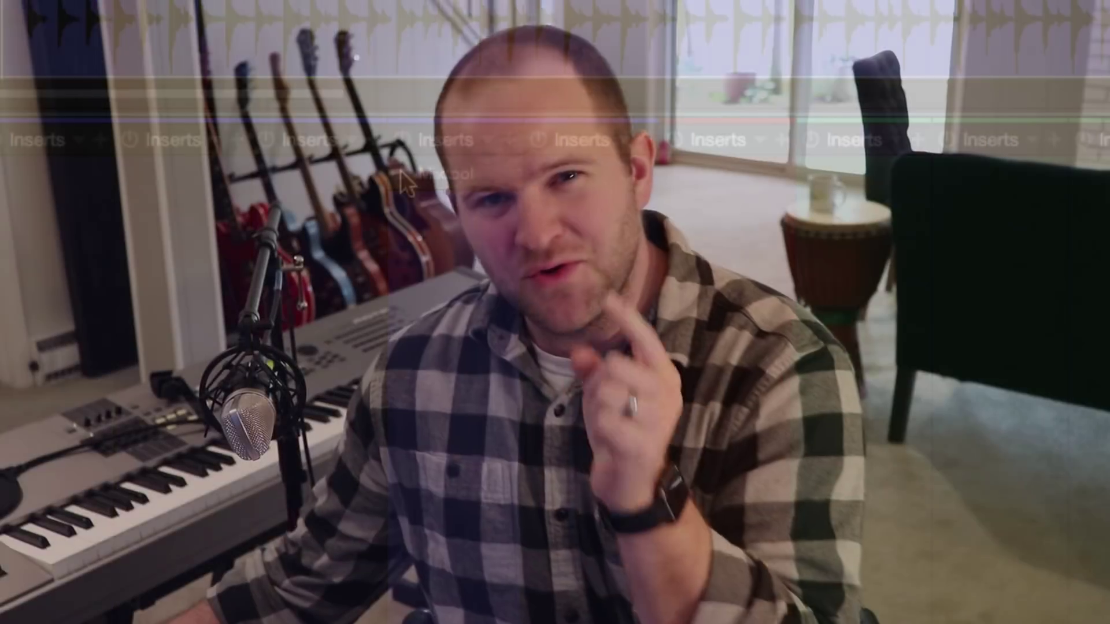